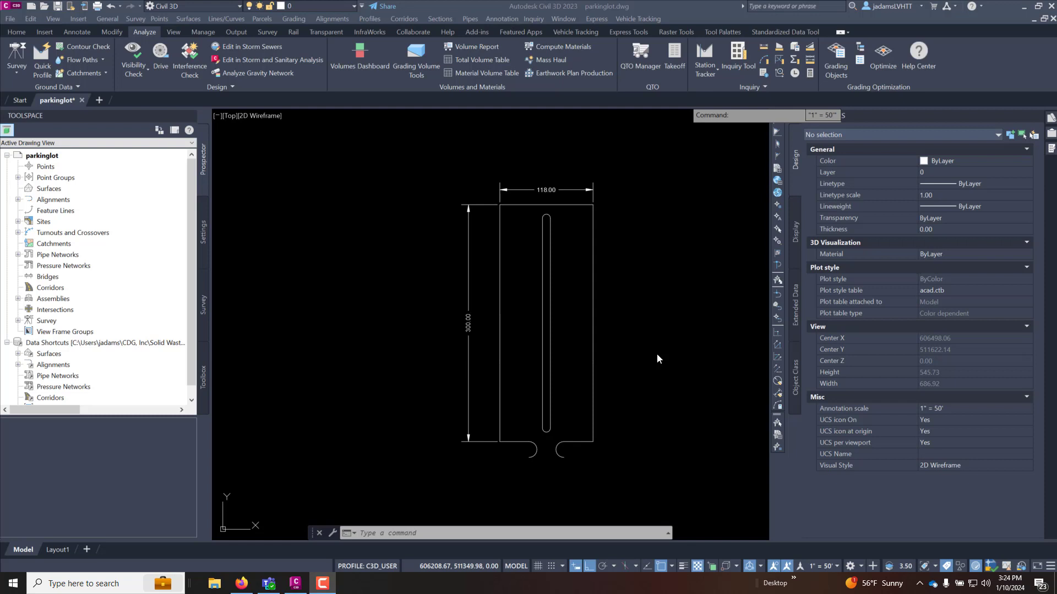
# Draw a vertical line from the midpoint of the lot's top edge straight down past the lot
pyautogui.click(602, 233)
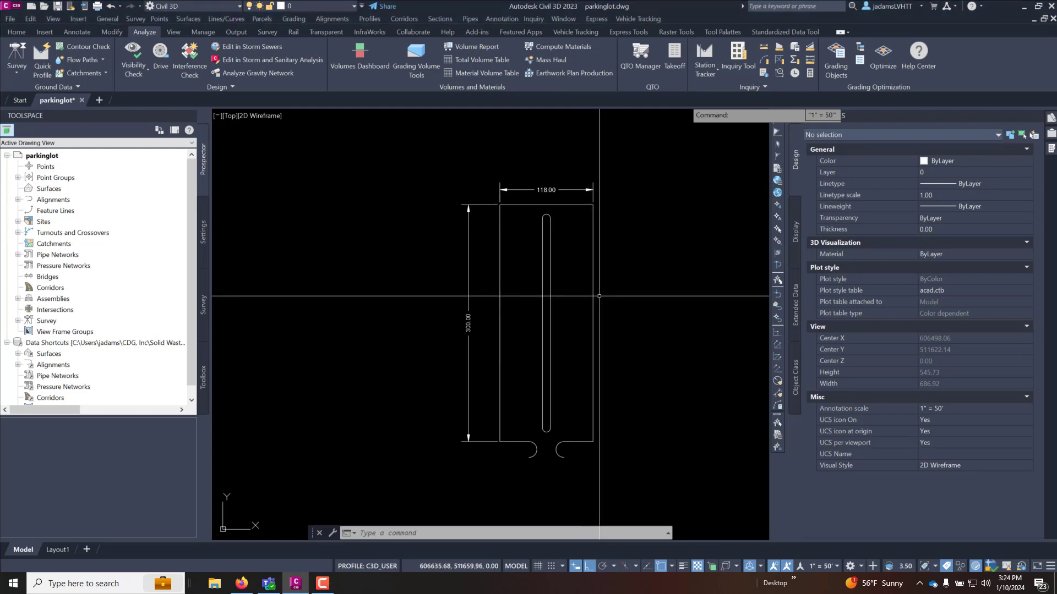
pyautogui.click(593, 307)
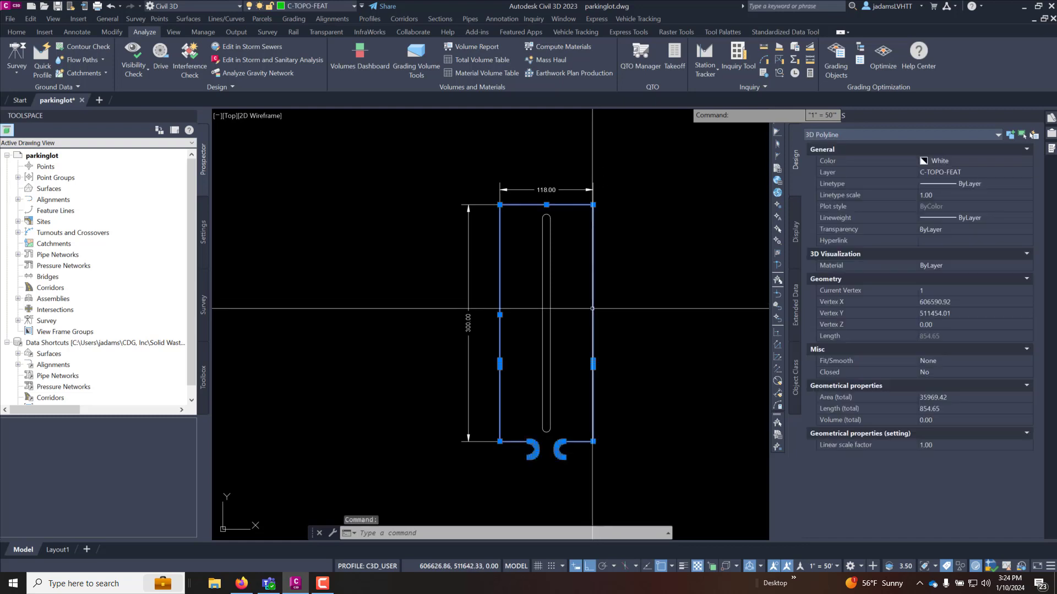
pyautogui.press('Escape')
pyautogui.press('Escape')
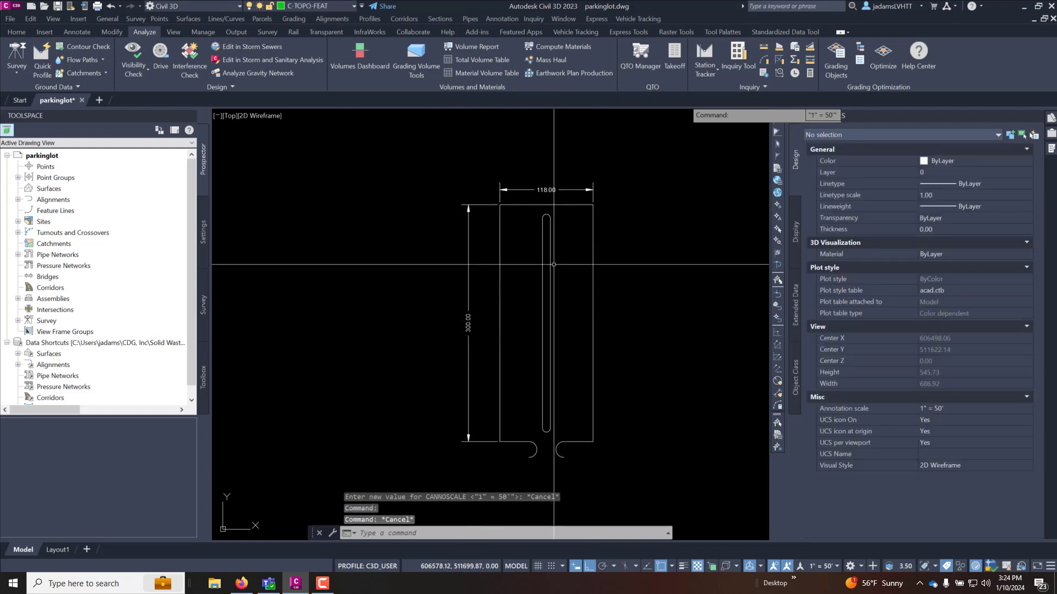
pyautogui.moveTo(537, 275); pyautogui.dragTo(480, 273, button='middle')
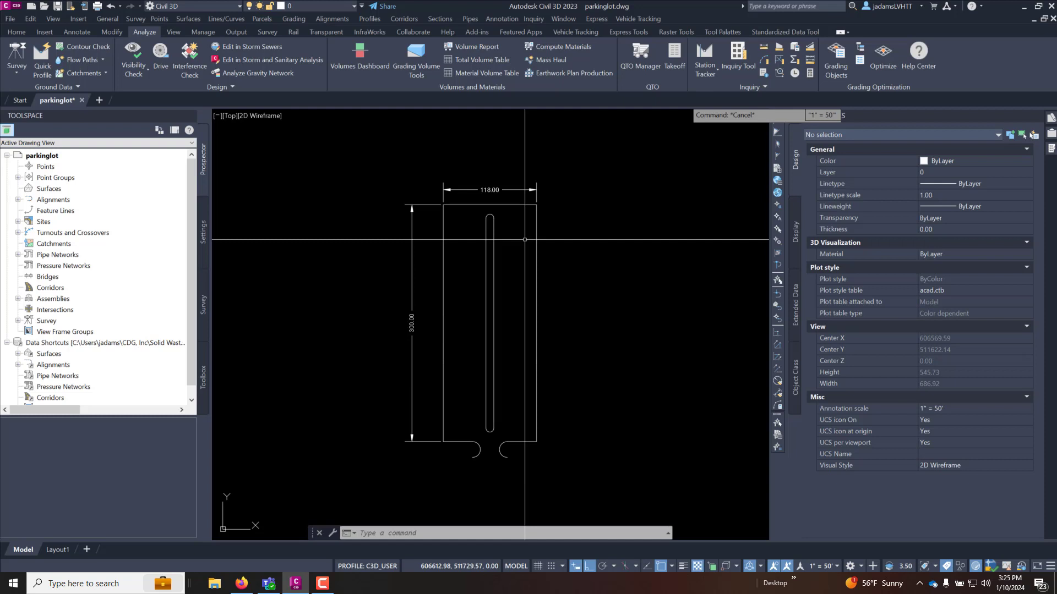
pyautogui.write('l')
pyautogui.press('Return')
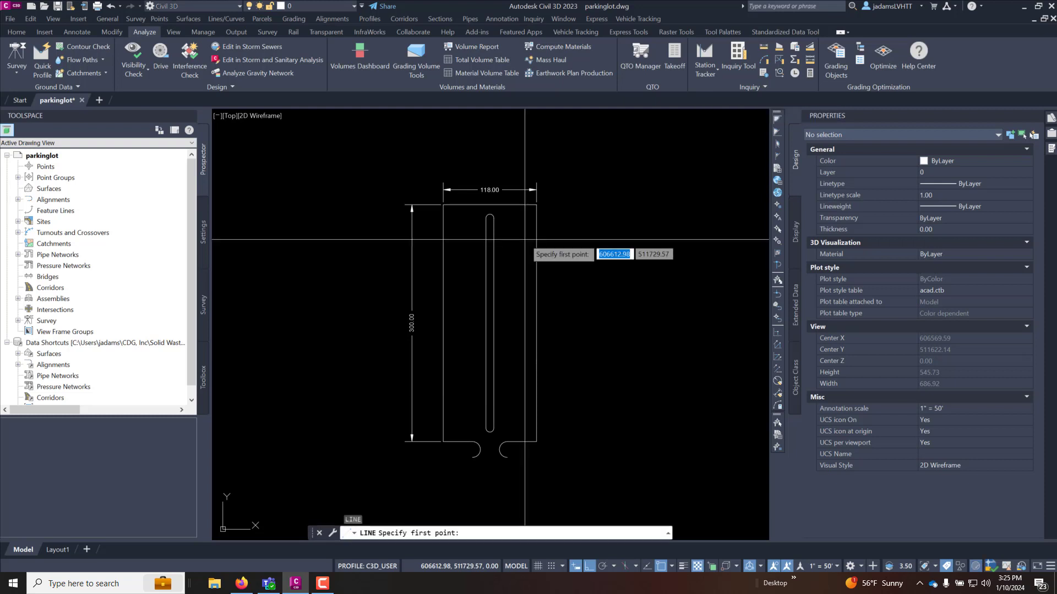
pyautogui.keyDown('shift'); pyautogui.rightClick(524, 240); pyautogui.keyUp('shift')
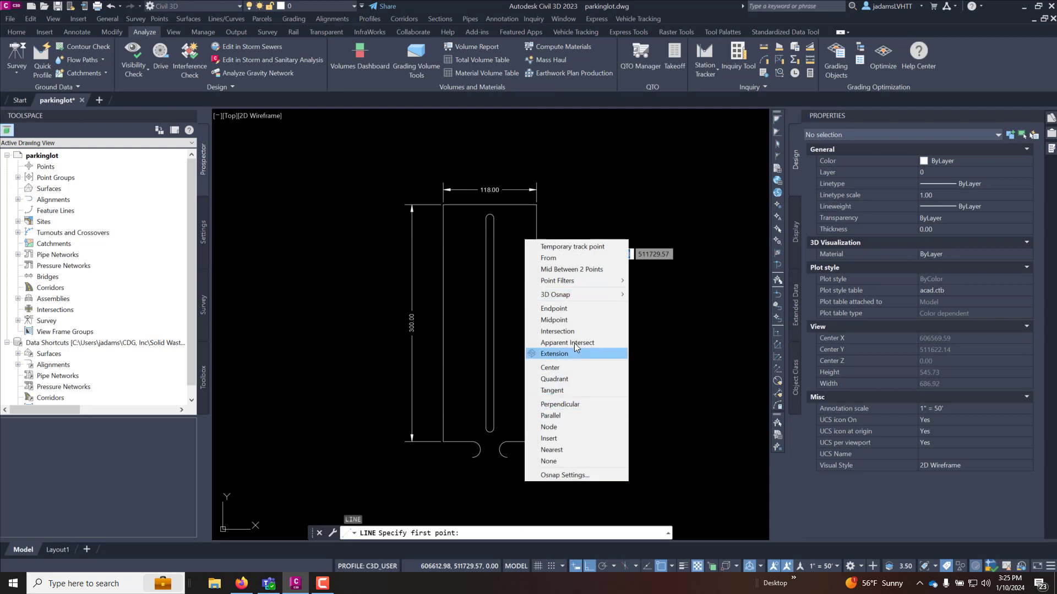
pyautogui.click(578, 269)
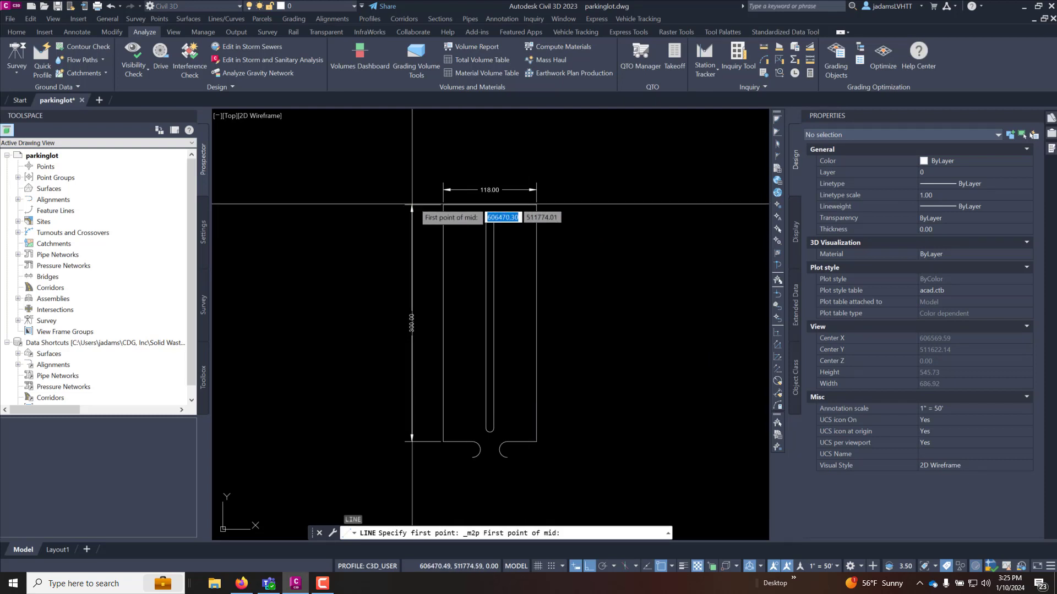
pyautogui.click(443, 204)
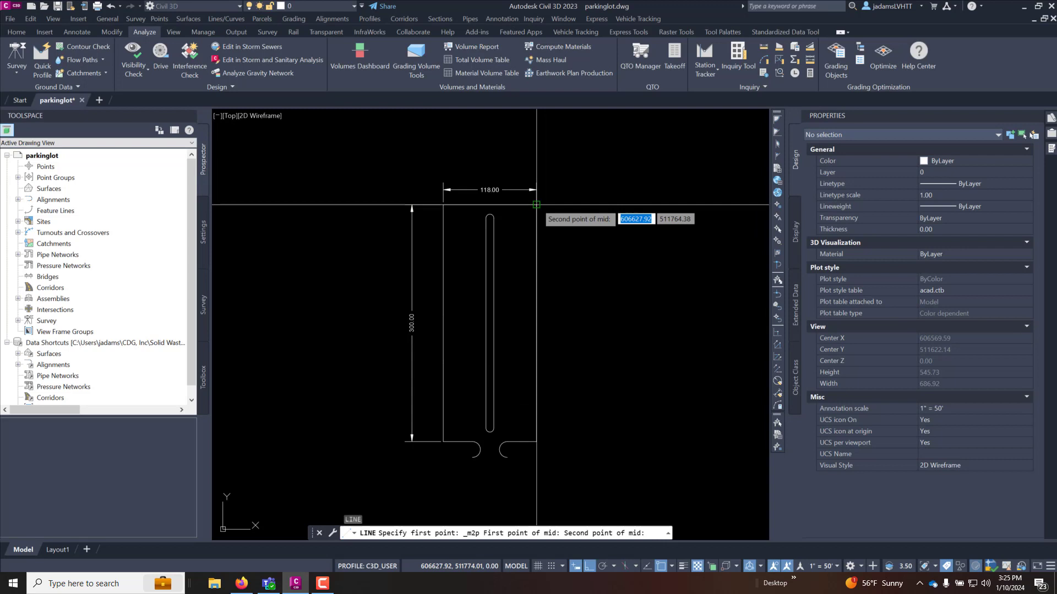
pyautogui.click(536, 204)
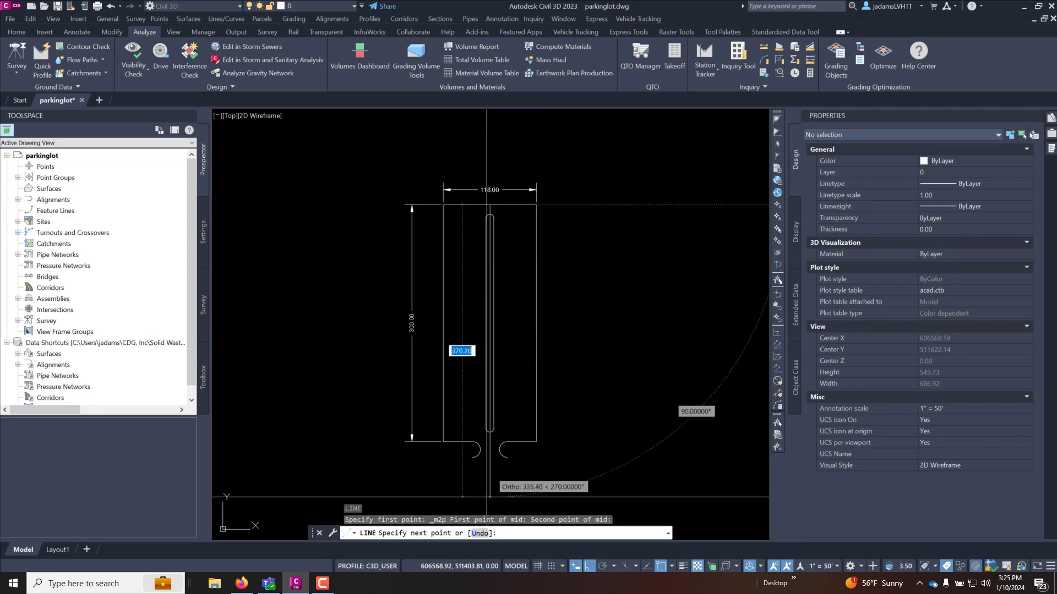
pyautogui.click(487, 497)
pyautogui.press('Escape')
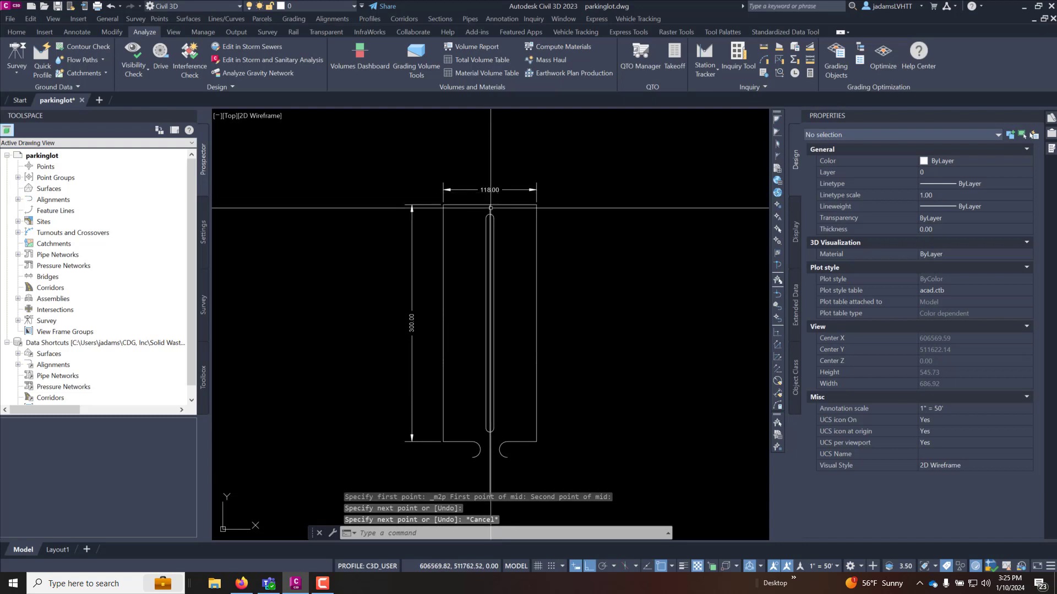
# Lengthen the line's top end upward past the lot to a total length of 418.11
pyautogui.click(490, 209)
pyautogui.press('Escape')
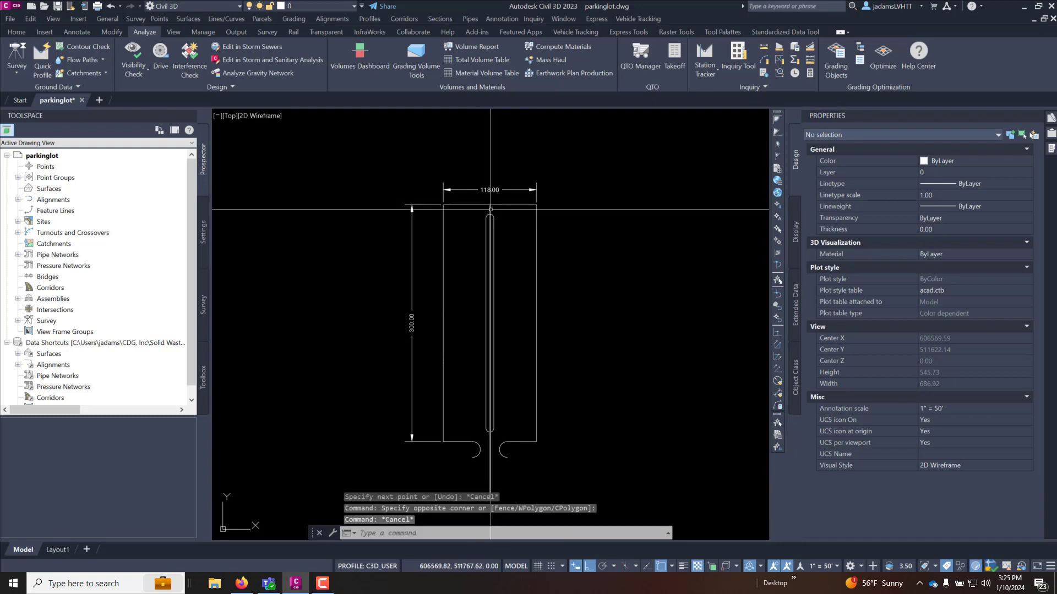
pyautogui.click(490, 209)
pyautogui.moveTo(489, 204)
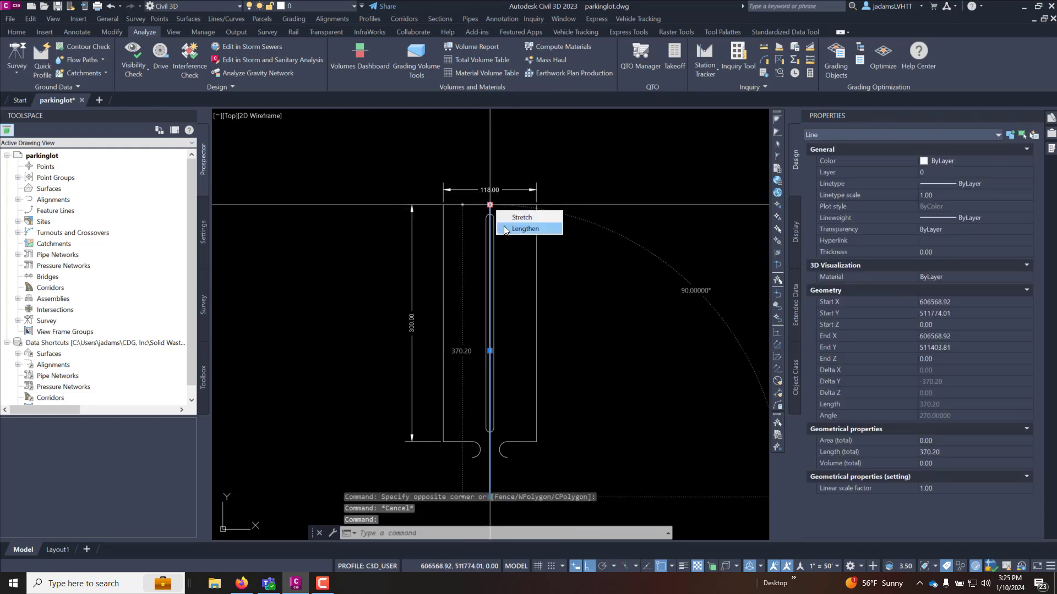
pyautogui.click(523, 229)
pyautogui.click(490, 166)
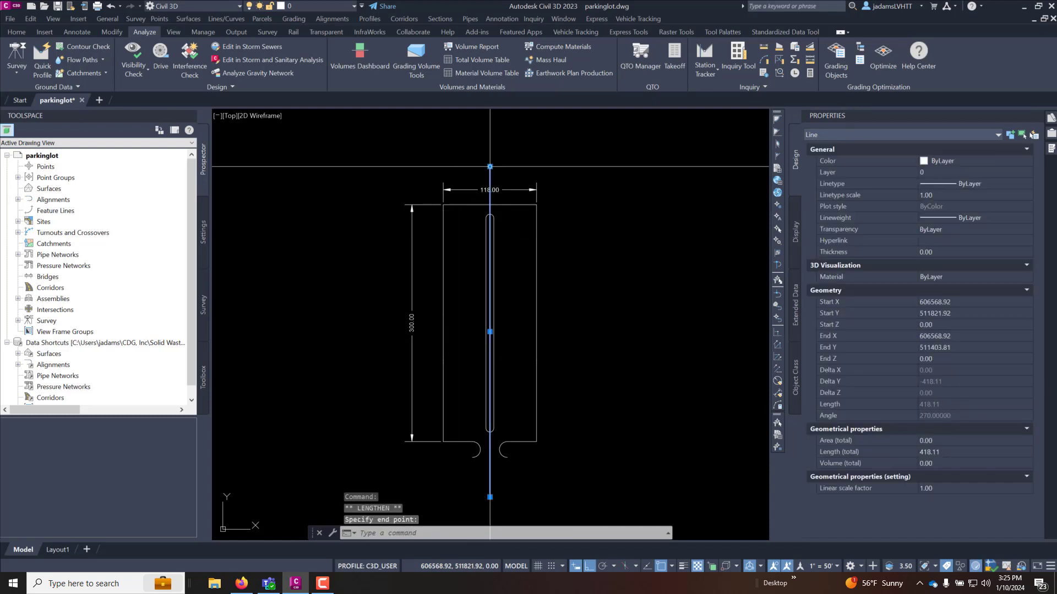
pyautogui.press('Escape')
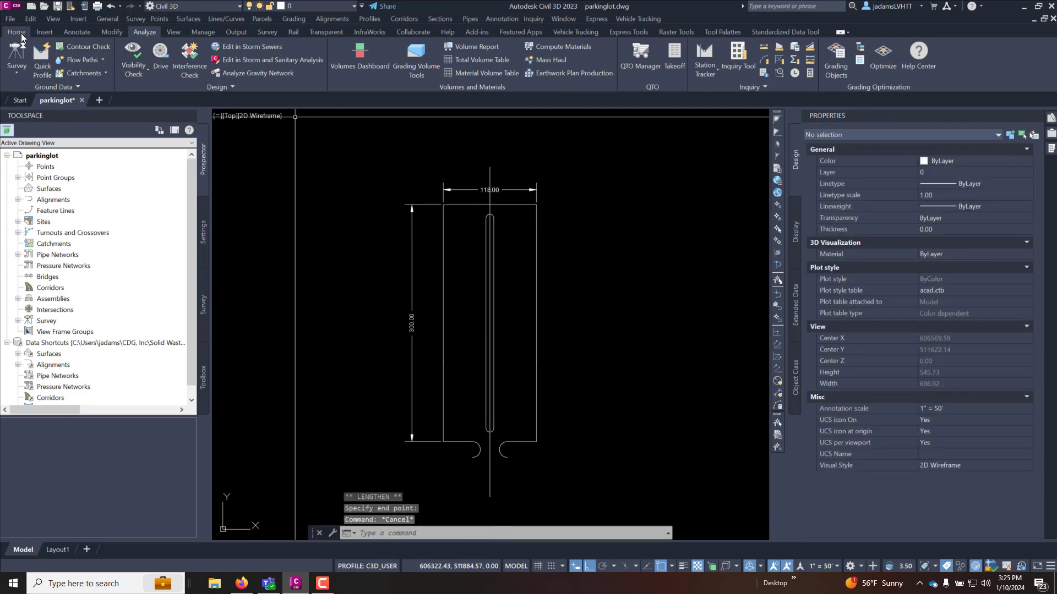
# Convert the vertical centre line into a feature line on the TEMP site, without assigned elevations
pyautogui.click(19, 33)
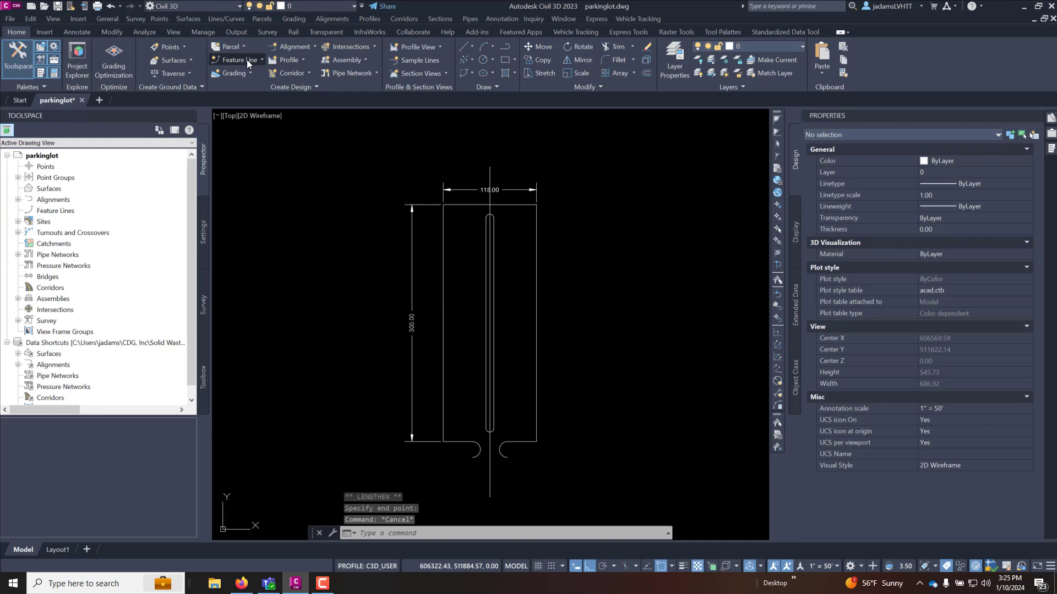
pyautogui.click(246, 59)
pyautogui.click(258, 99)
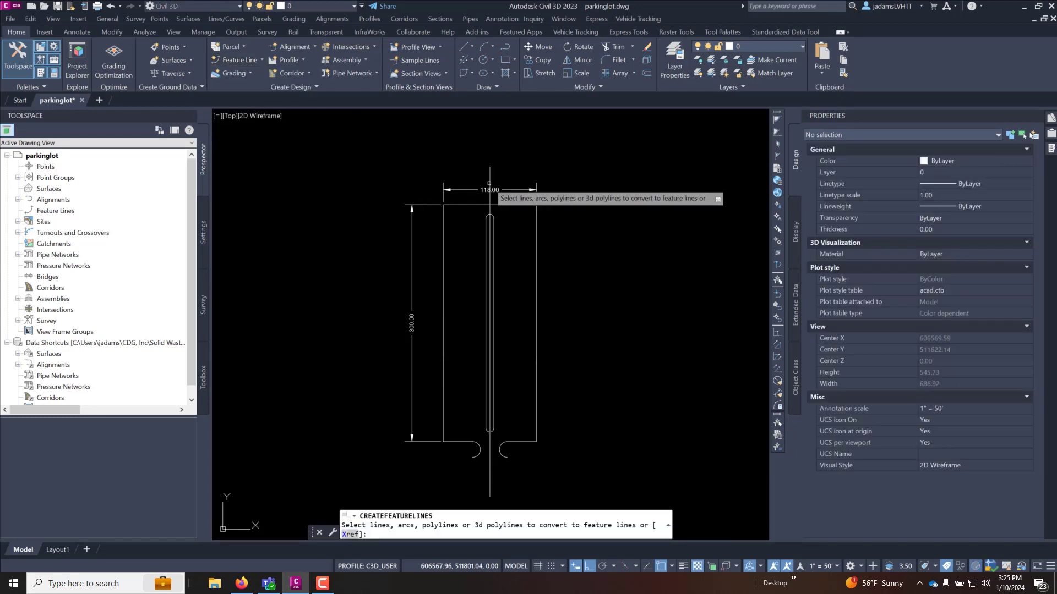
pyautogui.click(489, 176)
pyautogui.press('Return')
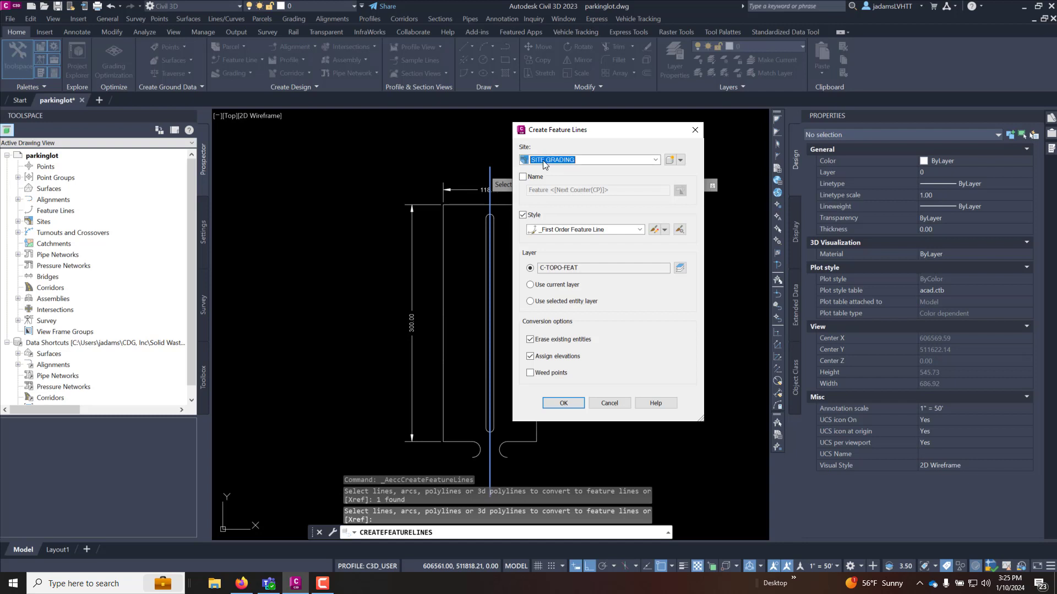
pyautogui.click(544, 160)
pyautogui.press('Down')
pyautogui.press('Down')
pyautogui.press('Return')
pyautogui.click(565, 404)
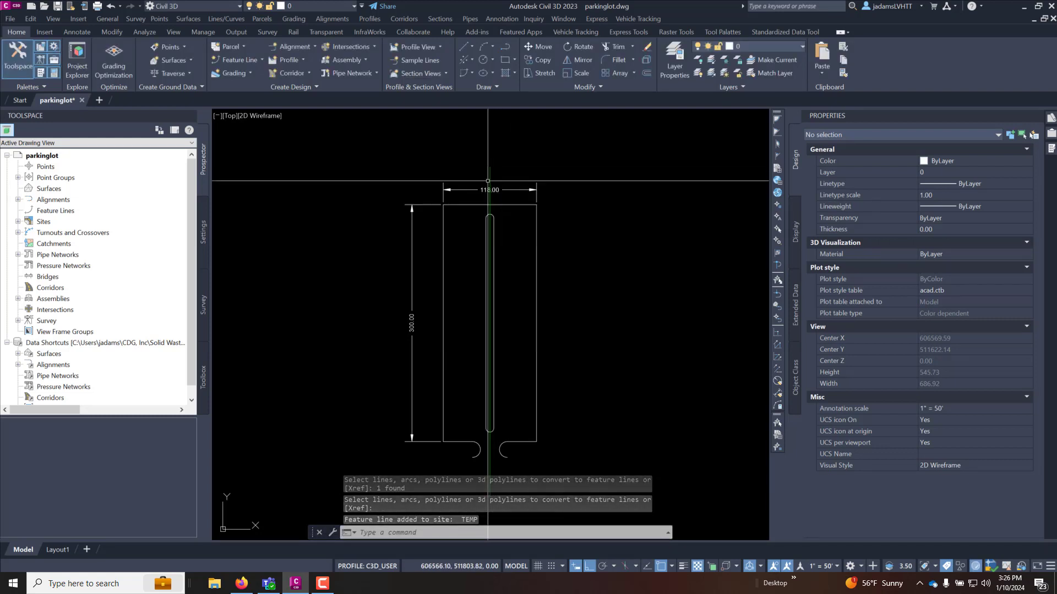
pyautogui.click(489, 179)
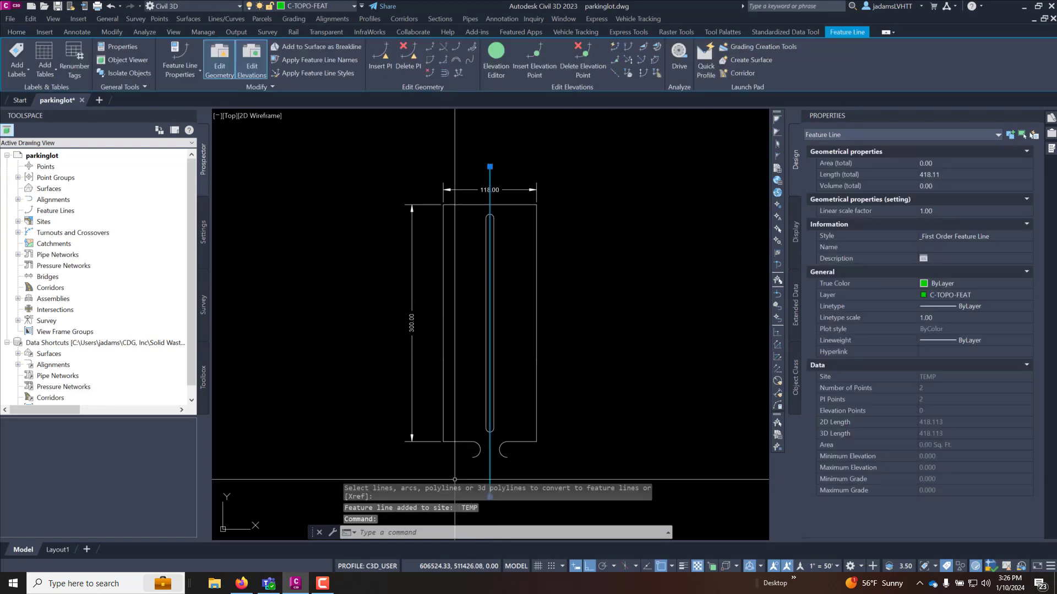
pyautogui.click(496, 58)
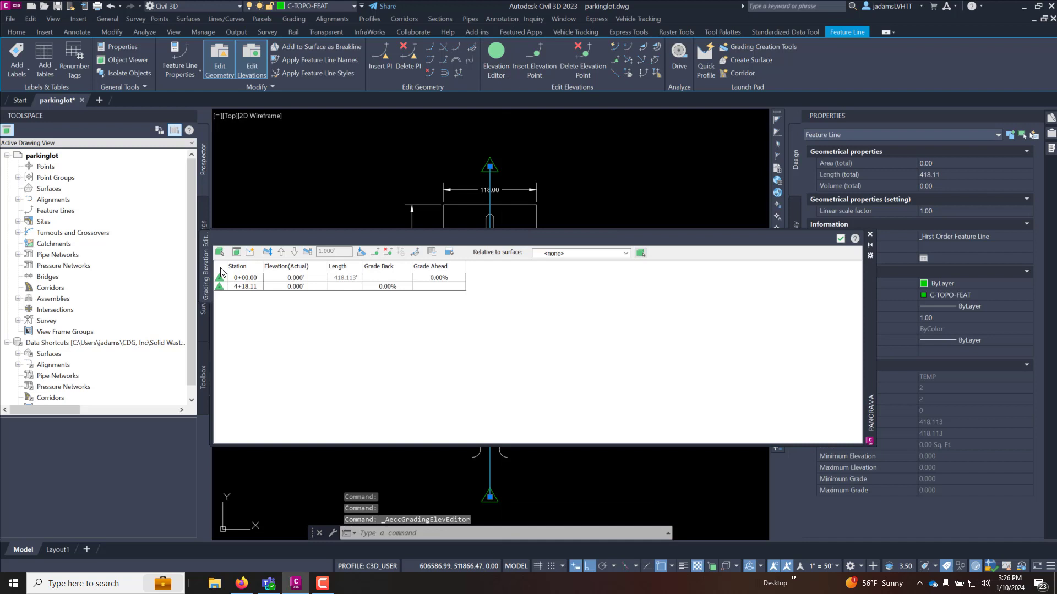
pyautogui.click(220, 280)
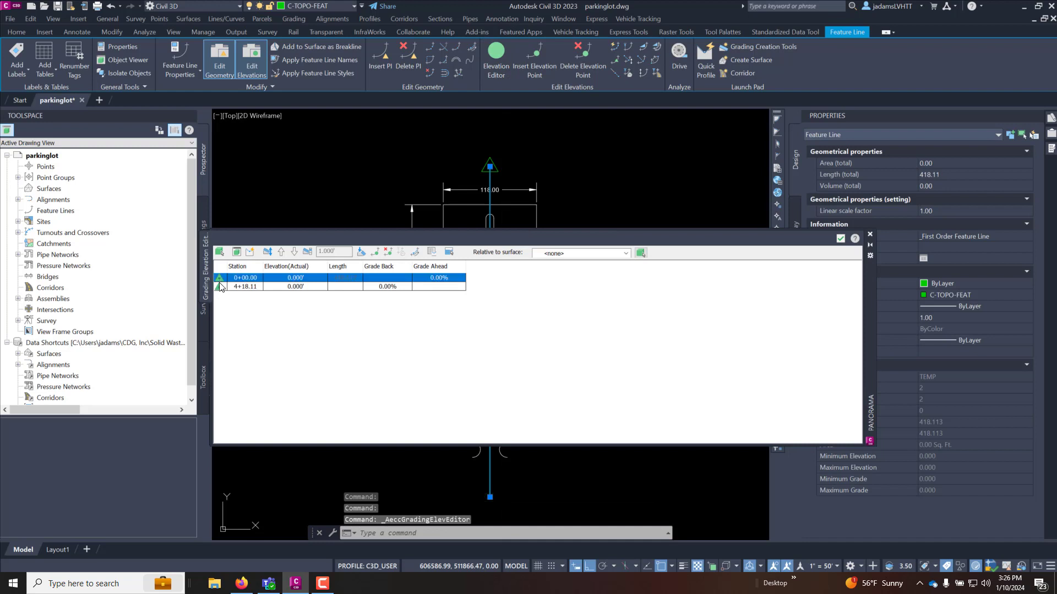
pyautogui.click(220, 286)
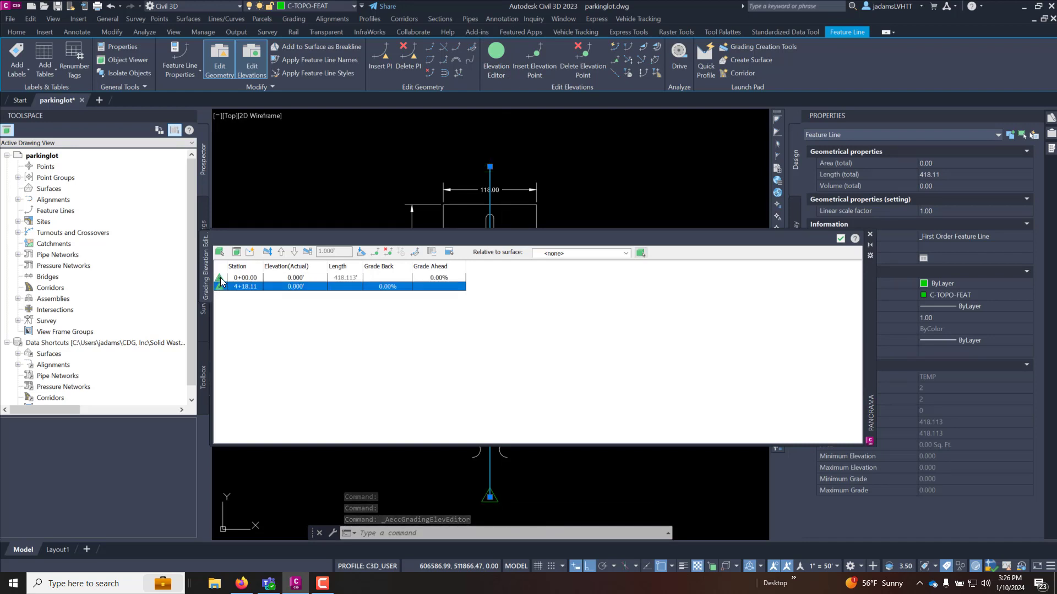
pyautogui.click(220, 281)
pyautogui.click(220, 287)
pyautogui.click(219, 280)
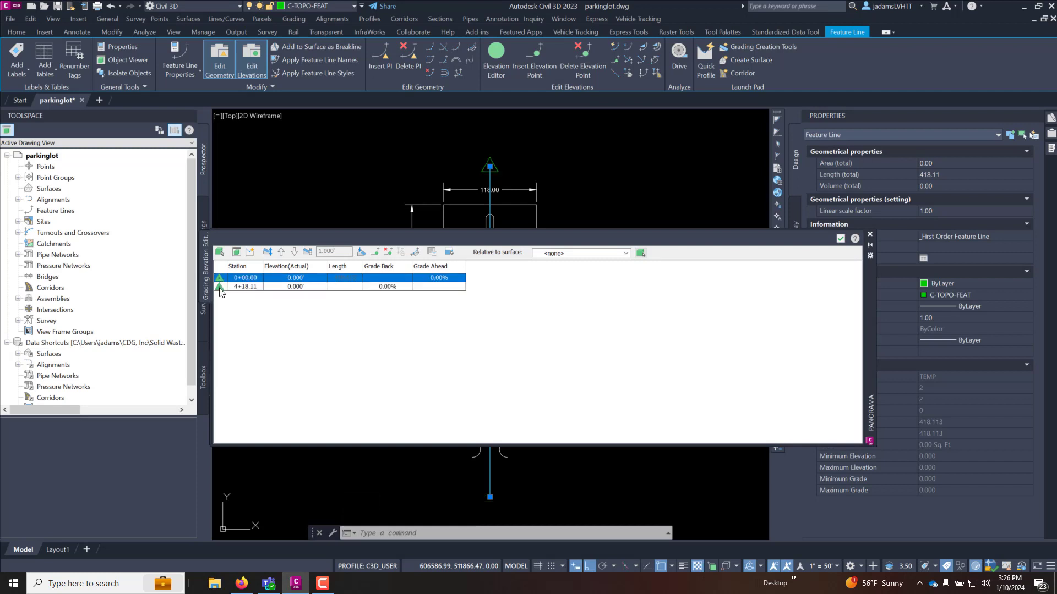
pyautogui.click(219, 287)
pyautogui.click(220, 280)
pyautogui.click(219, 286)
pyautogui.click(220, 278)
pyautogui.click(221, 287)
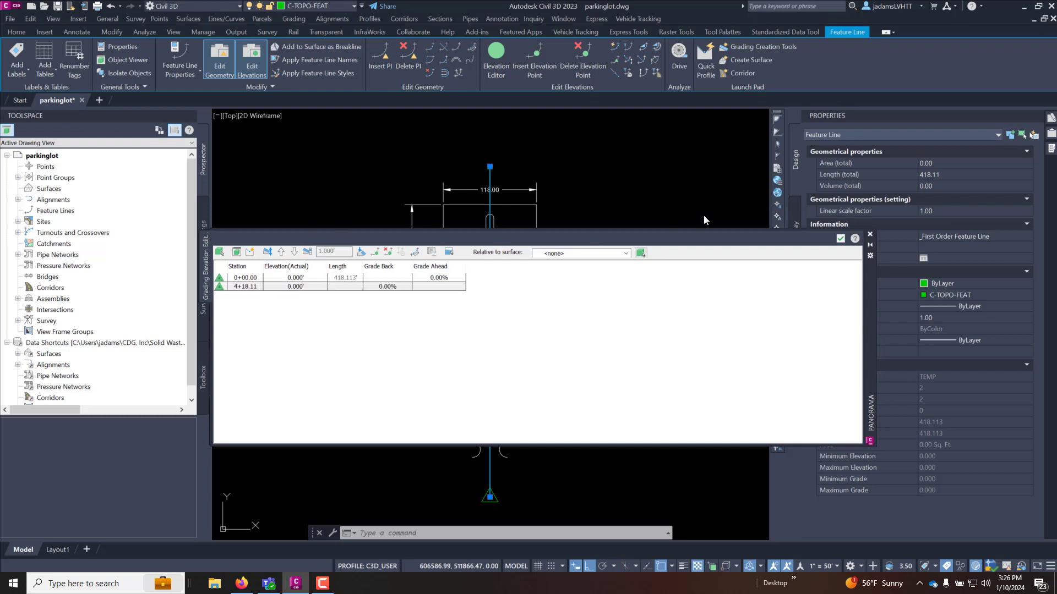
pyautogui.click(841, 239)
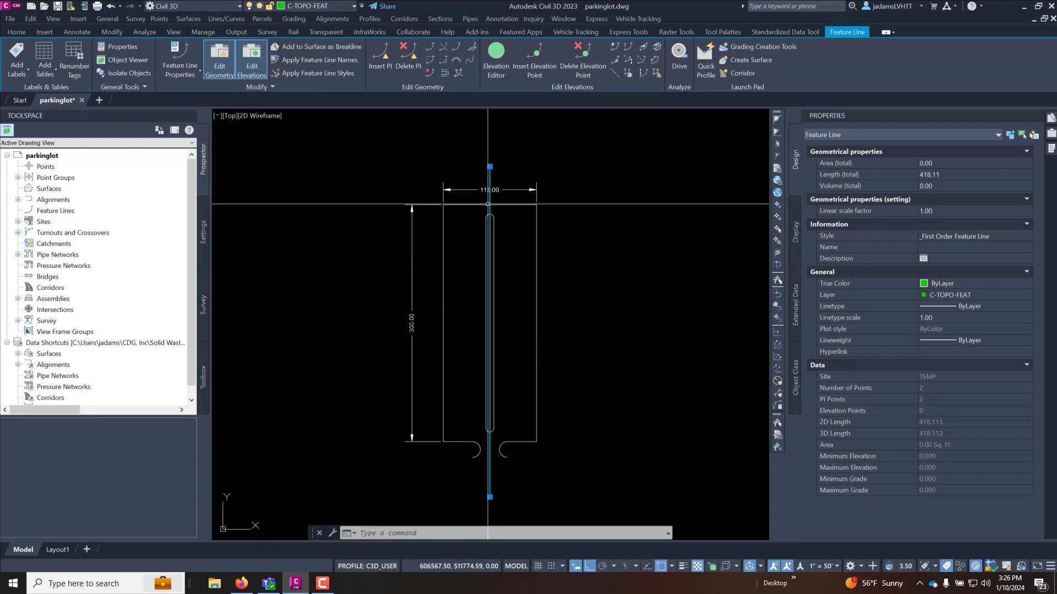
# Add a 100 elevation point where the centre feature line intersects the lot's top edge
pyautogui.click(536, 60)
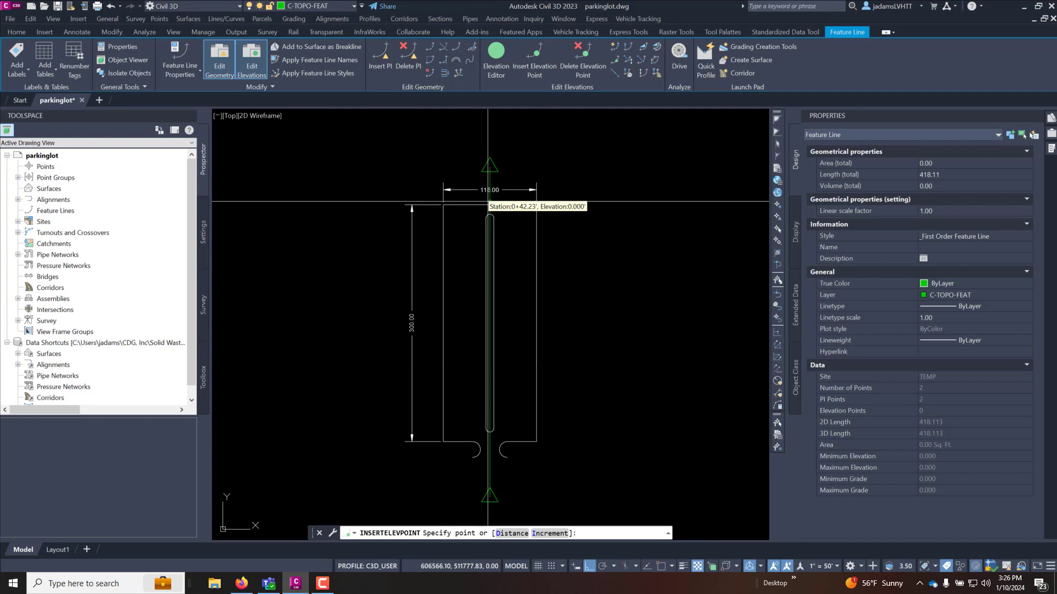
pyautogui.scroll(6, 487, 201)
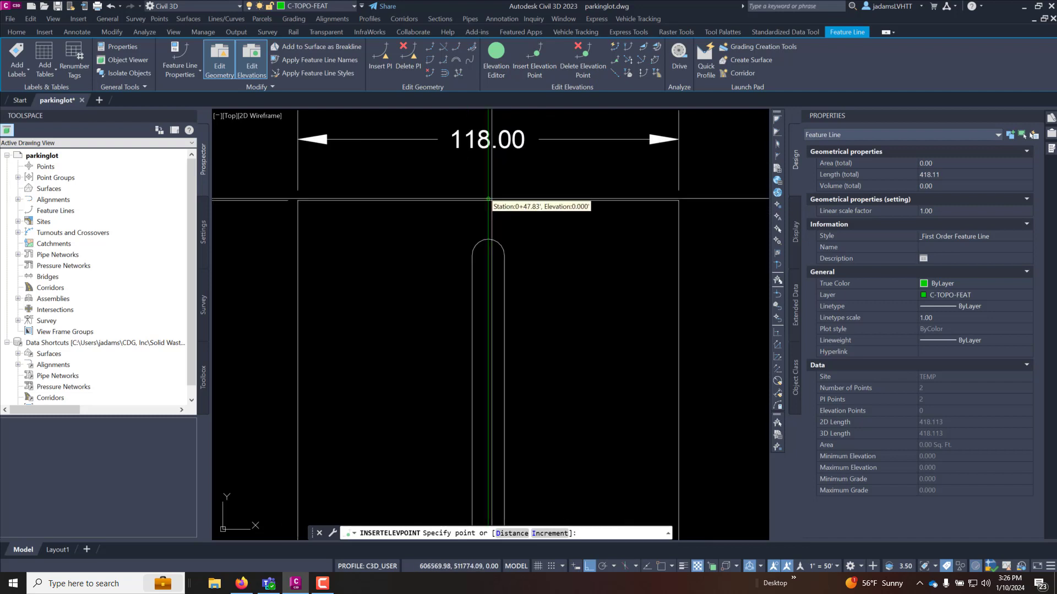
pyautogui.keyDown('shift'); pyautogui.rightClick(530, 231); pyautogui.keyUp('shift')
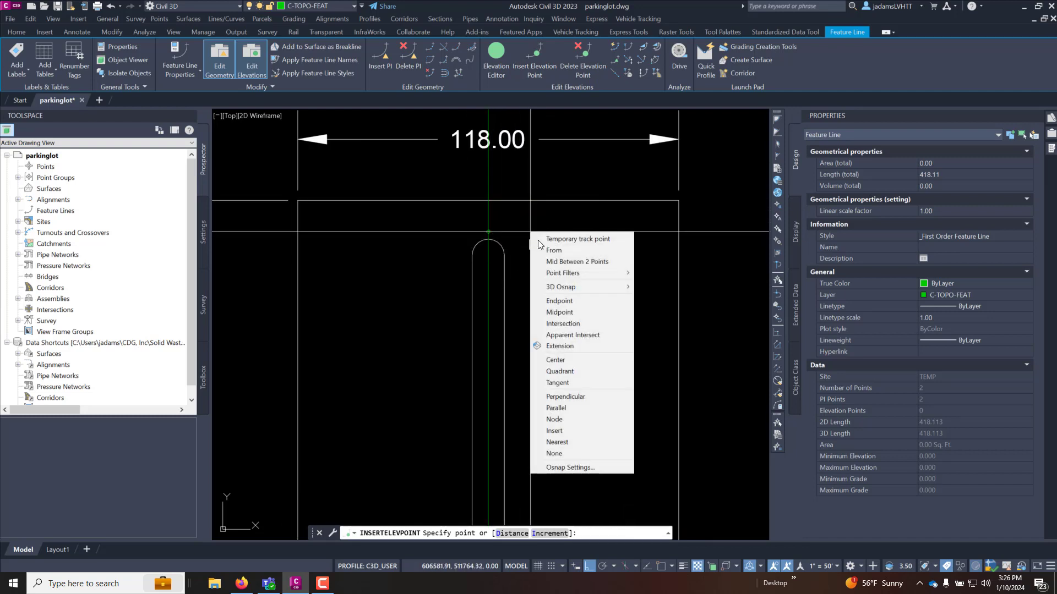
pyautogui.click(562, 323)
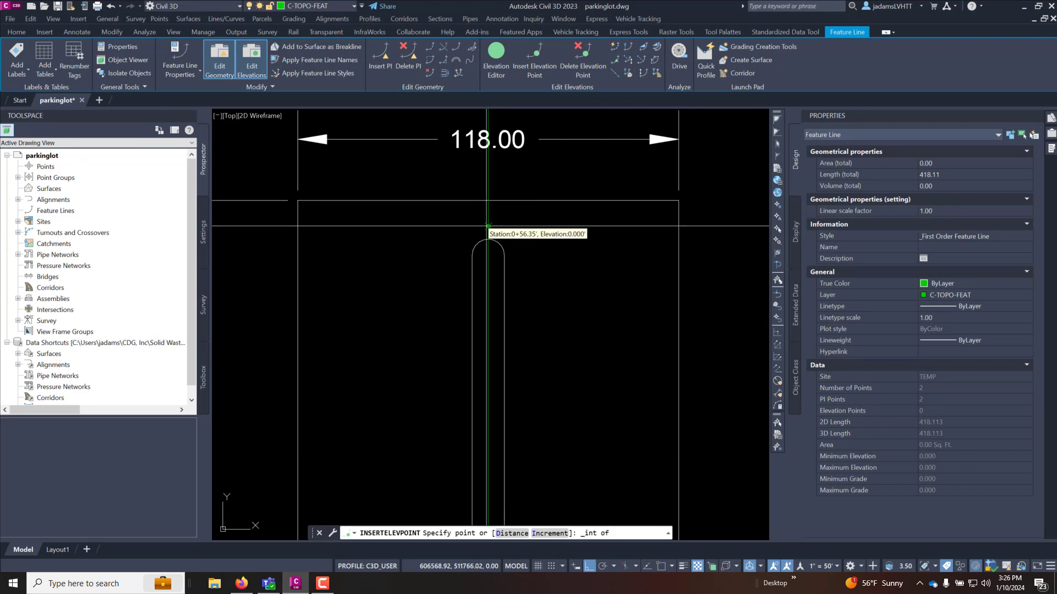
pyautogui.click(488, 201)
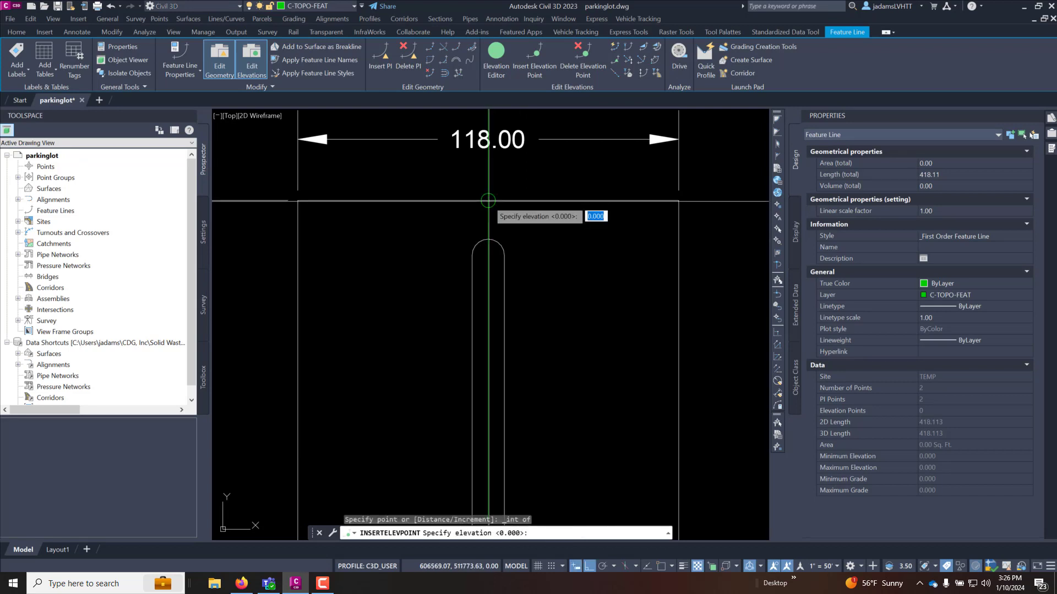
pyautogui.press('Return')
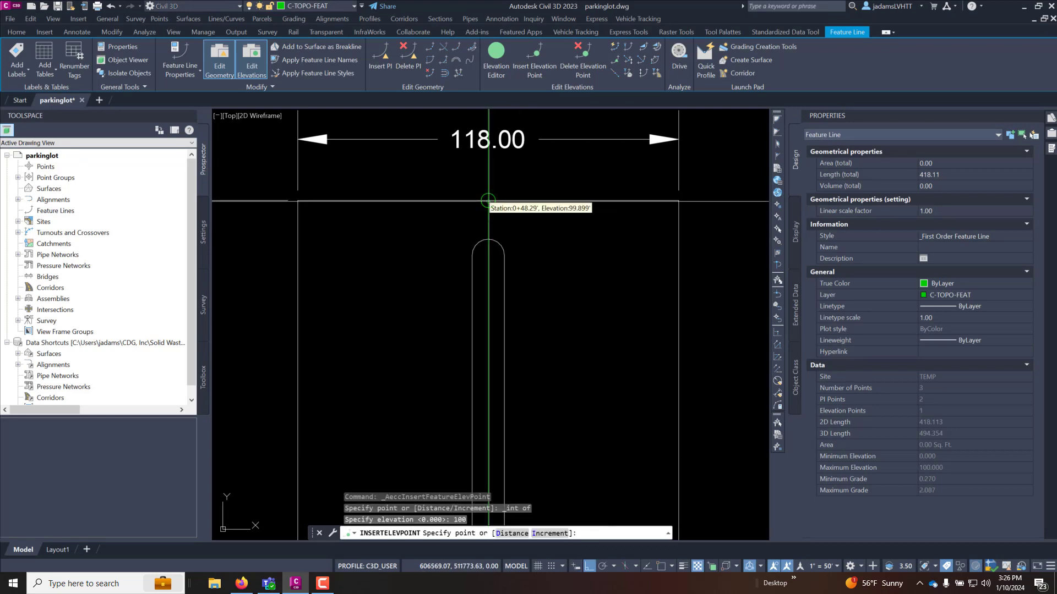
pyautogui.press('Return')
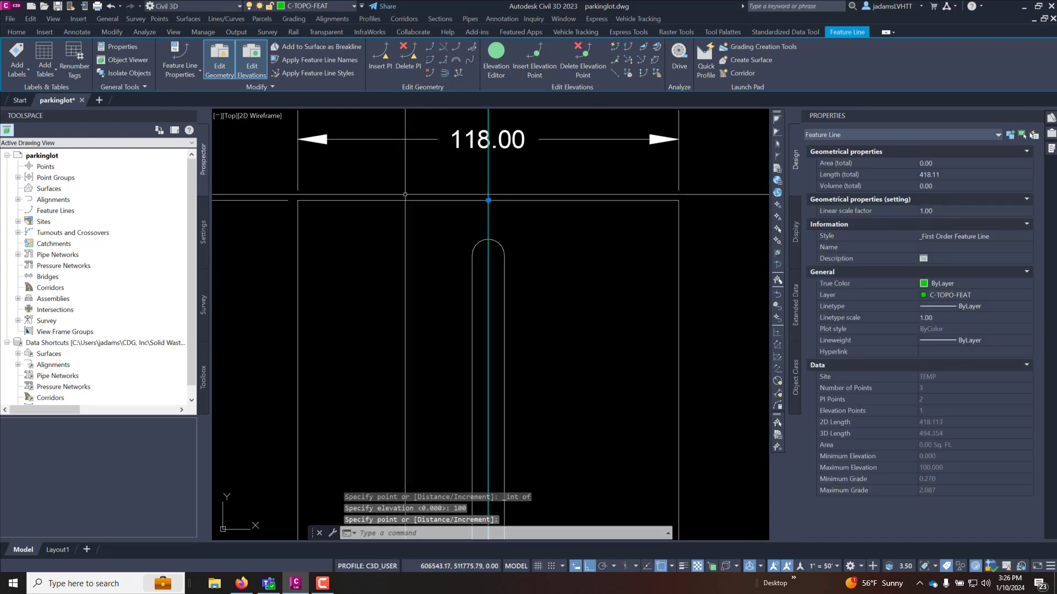
pyautogui.scroll(-4, 469, 271)
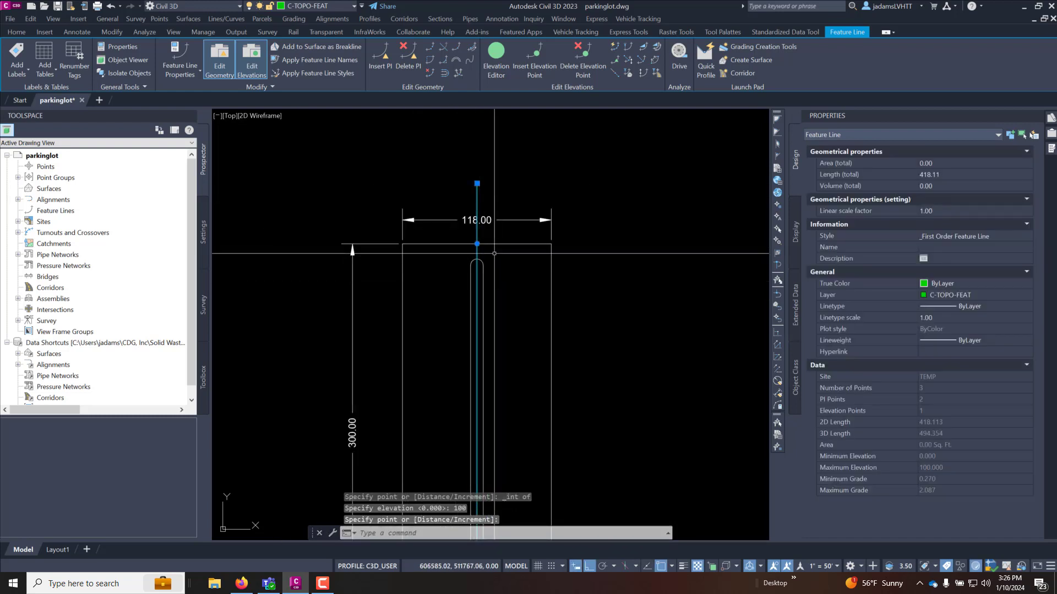
pyautogui.scroll(-3, 468, 311)
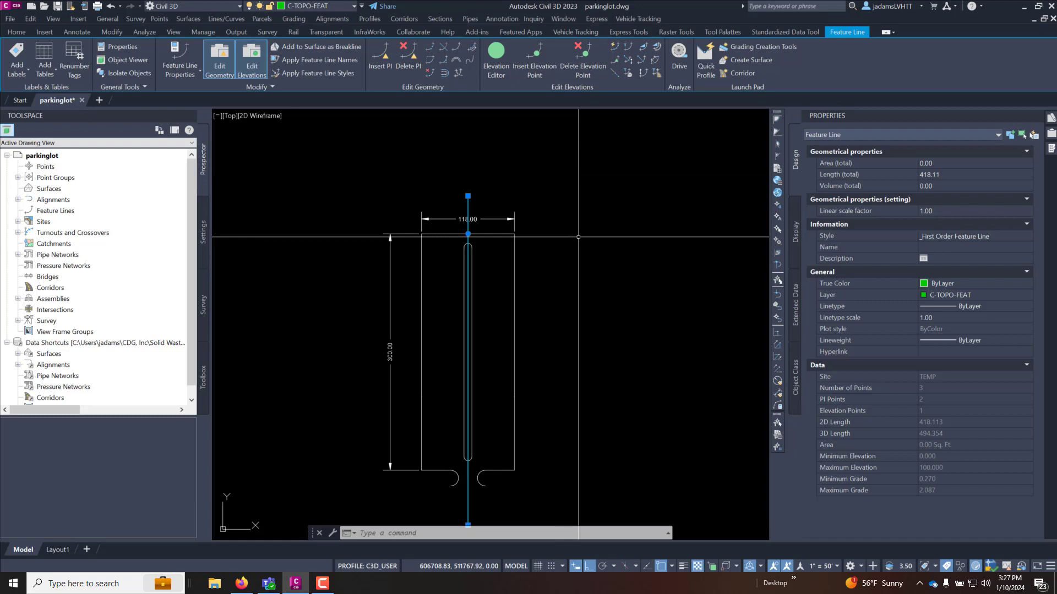
# In the Elevation Editor, set grade back 1% and grade ahead -1% at station 0+47.91
pyautogui.click(495, 61)
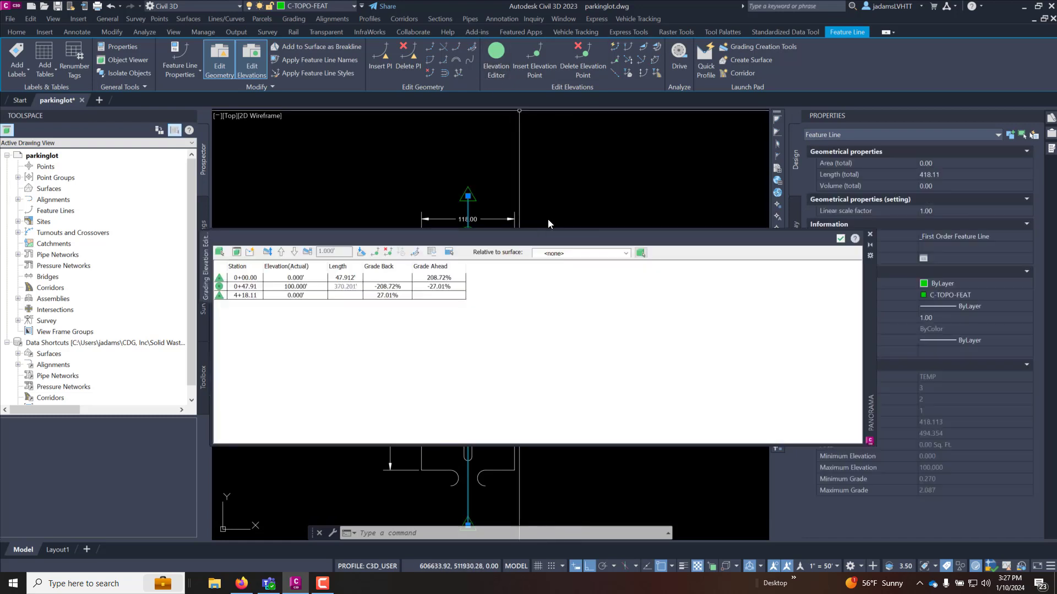
pyautogui.click(220, 287)
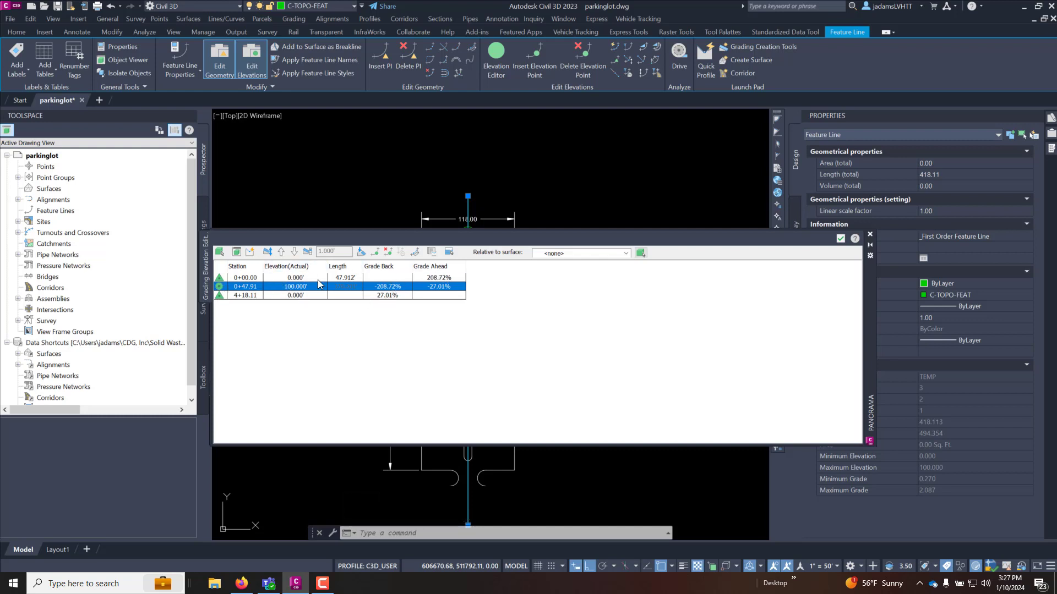
pyautogui.click(509, 320)
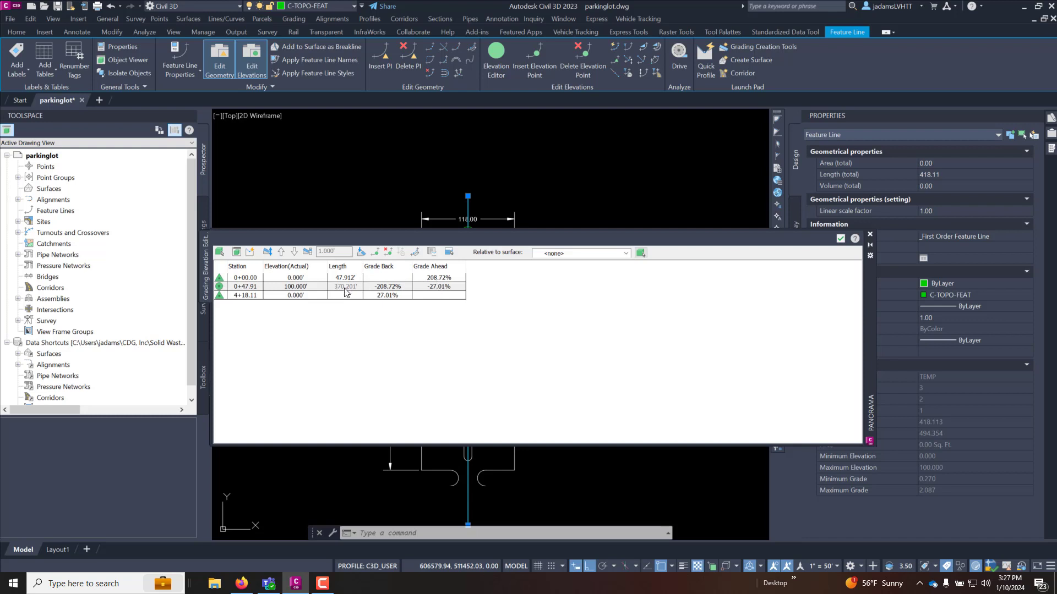
pyautogui.click(392, 287)
pyautogui.click(392, 287)
pyautogui.click(428, 287)
pyautogui.press('Return')
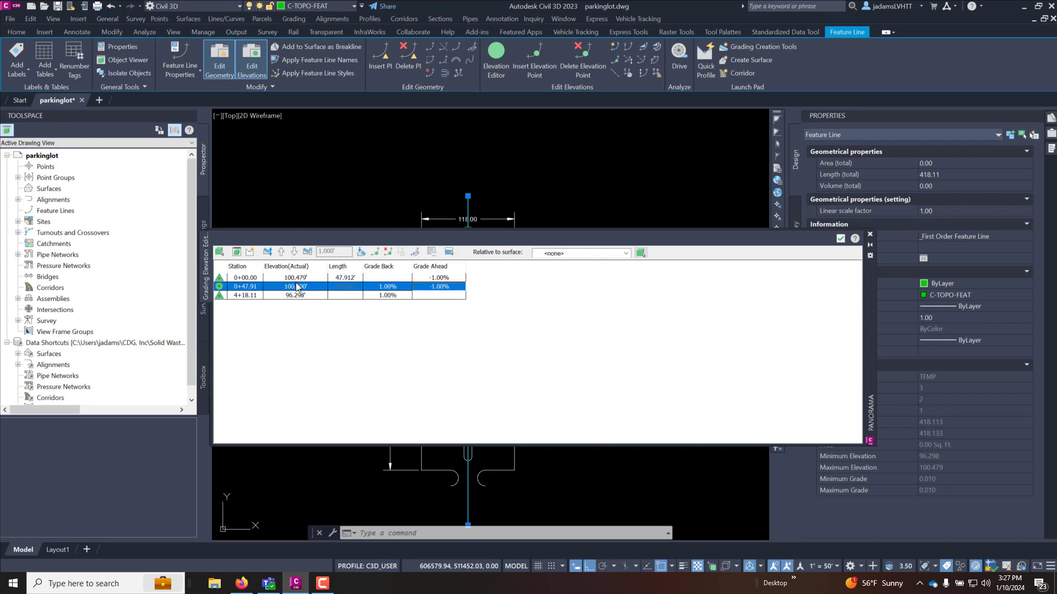
pyautogui.click(842, 238)
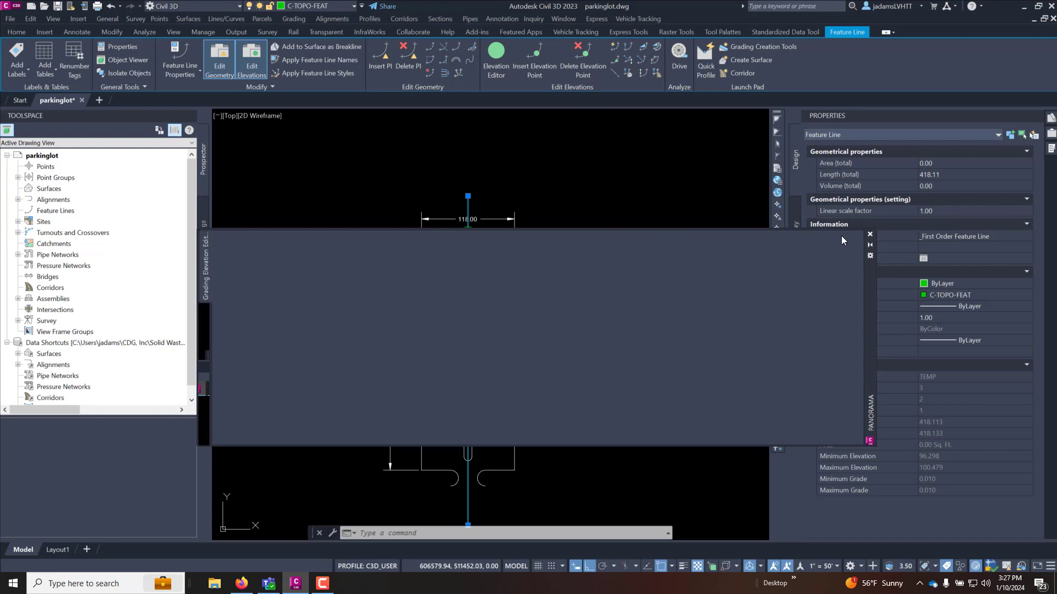
# Offset the centre feature line 100 ft to the left and right, each copy 2 ft lower
pyautogui.press('Escape')
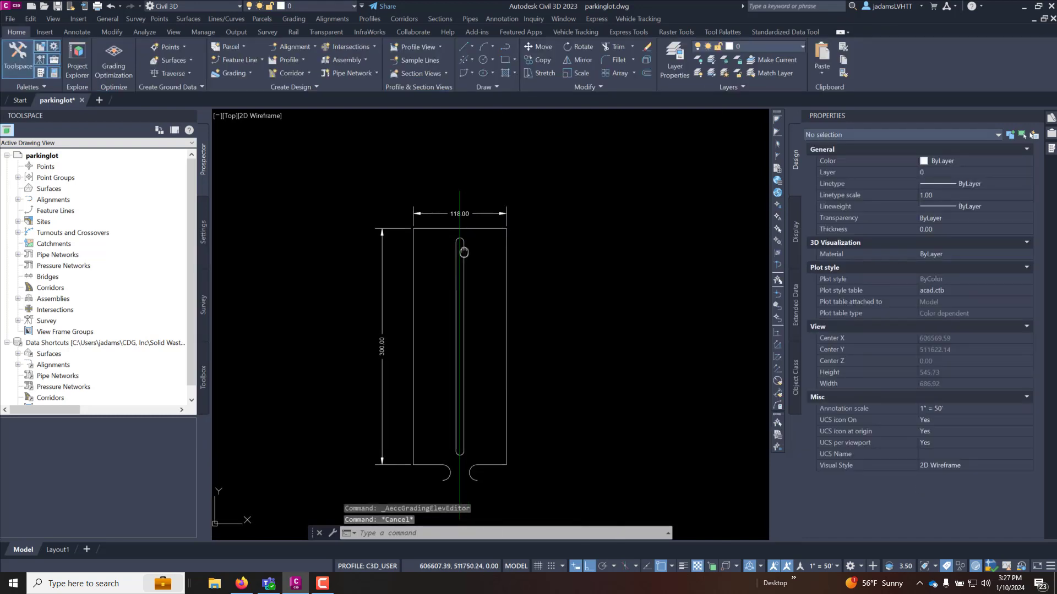
pyautogui.moveTo(462, 216); pyautogui.dragTo(464, 190, button='middle')
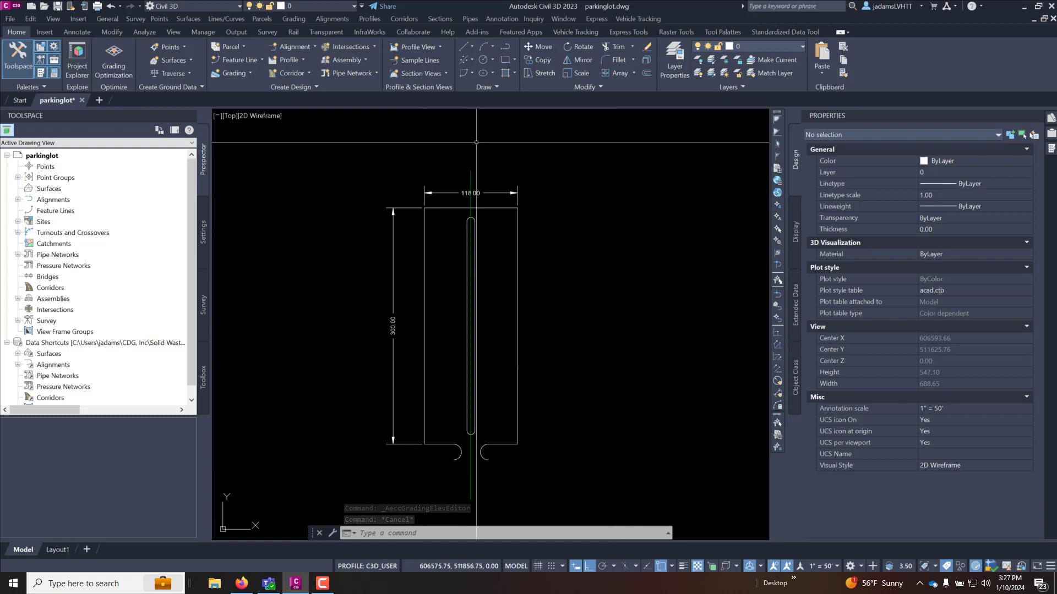
pyautogui.click(469, 181)
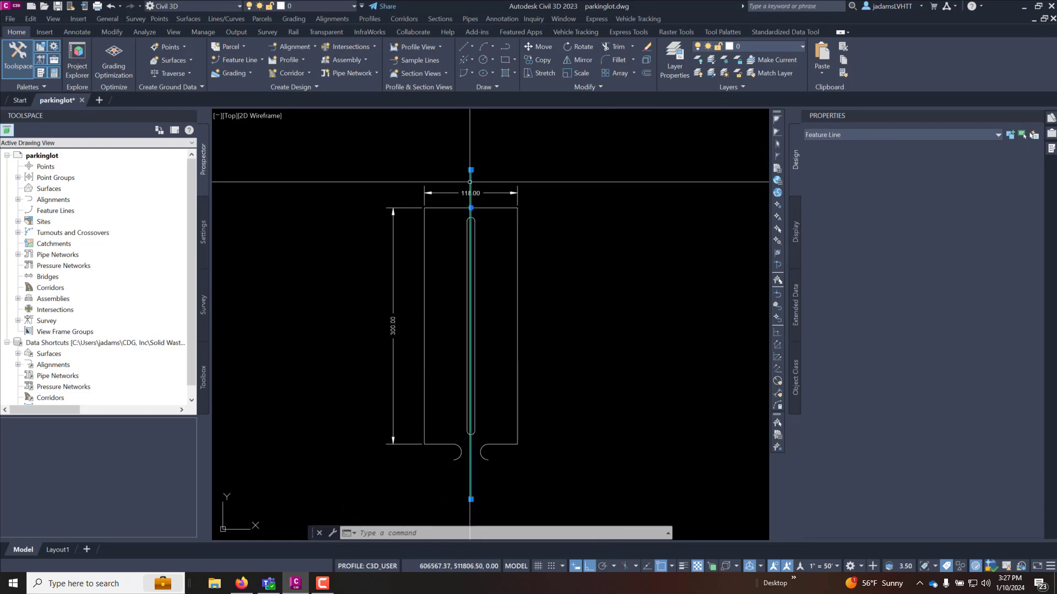
pyautogui.click(442, 72)
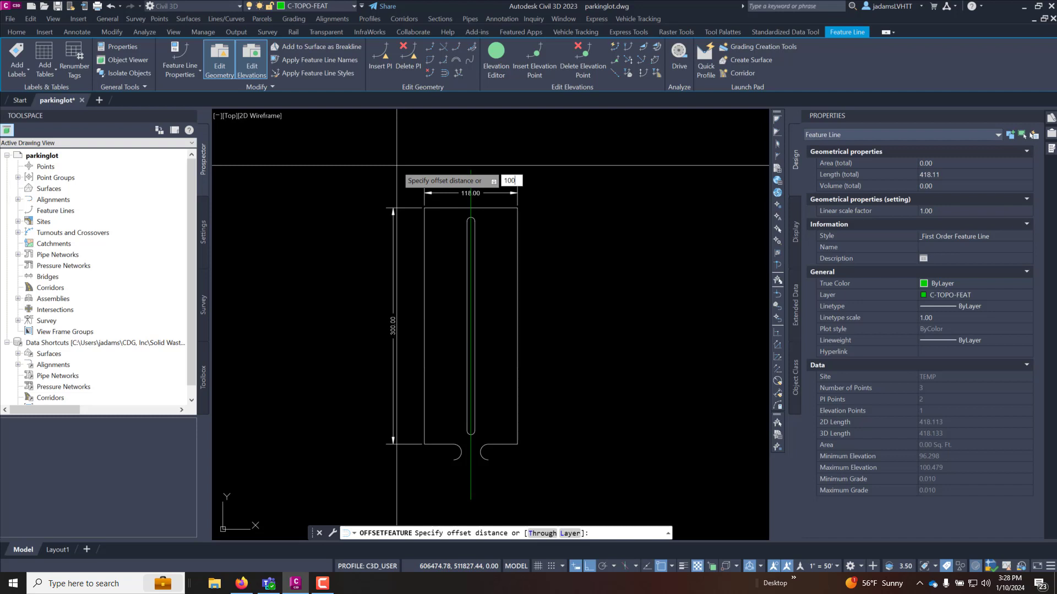
pyautogui.press('Return')
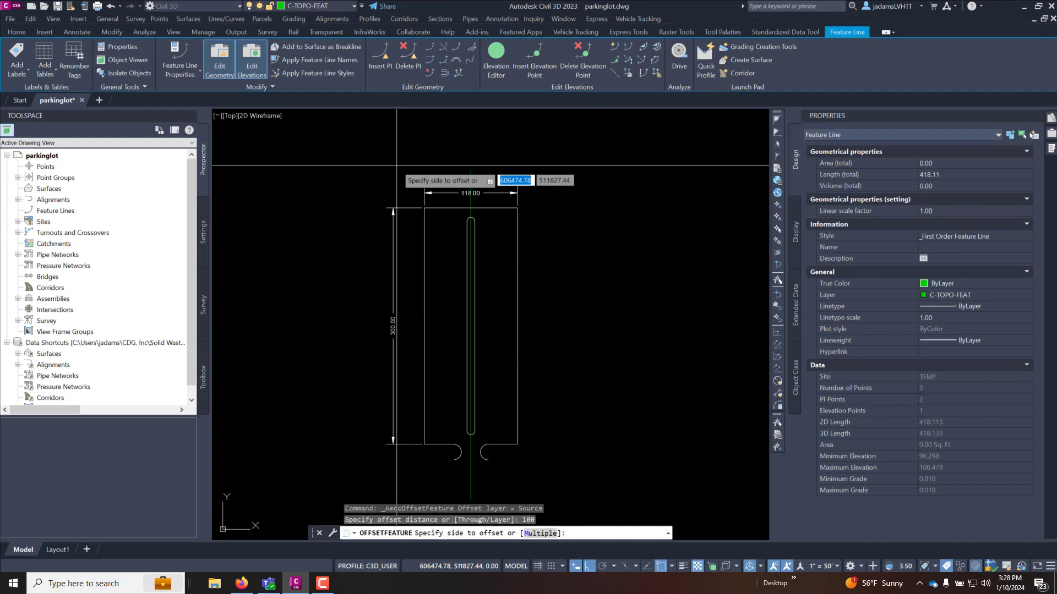
pyautogui.click(397, 165)
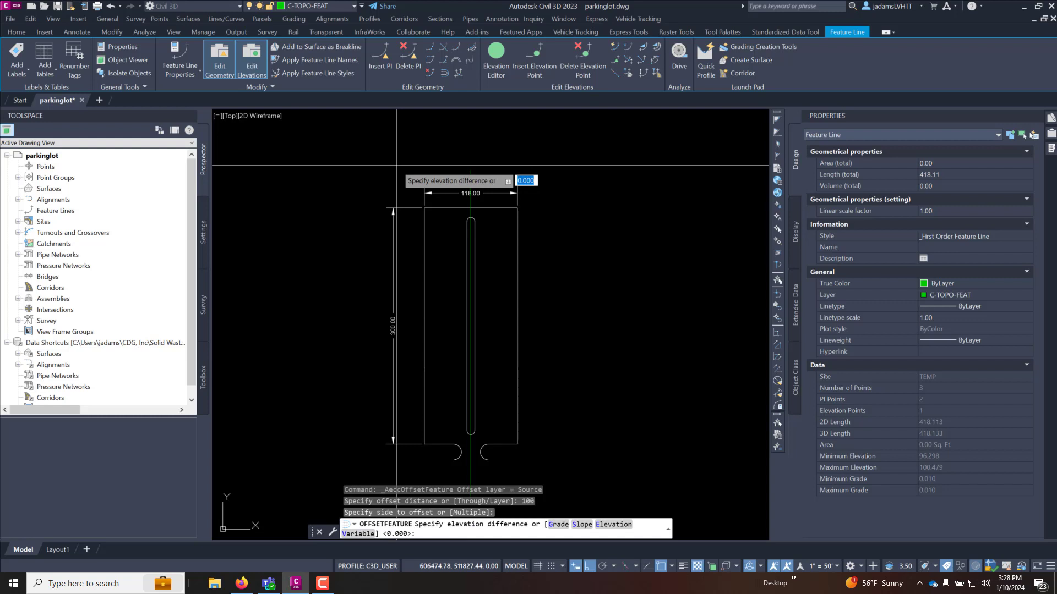
pyautogui.press('Return')
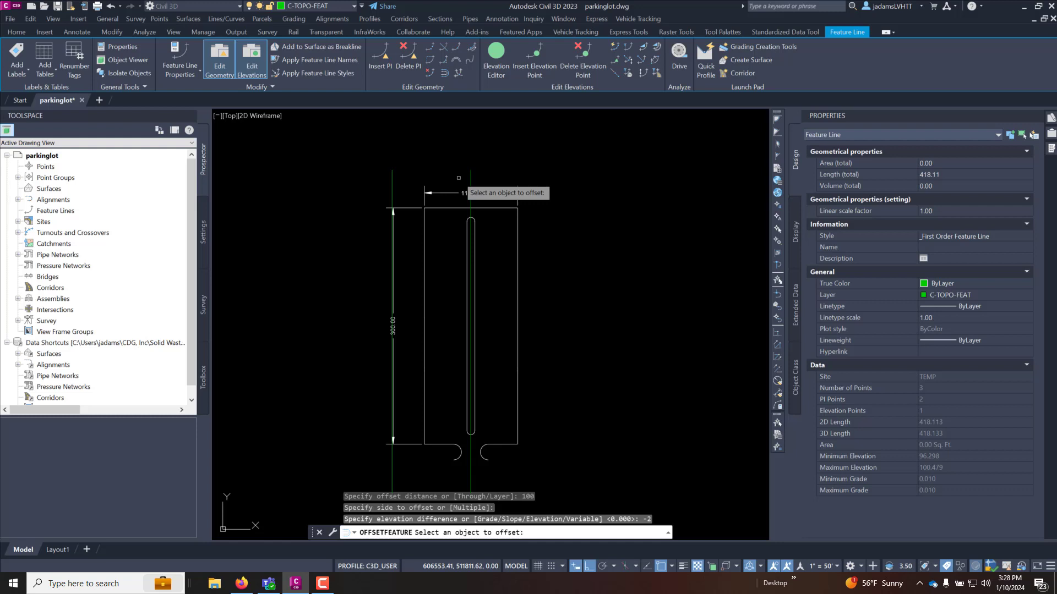
pyautogui.click(469, 178)
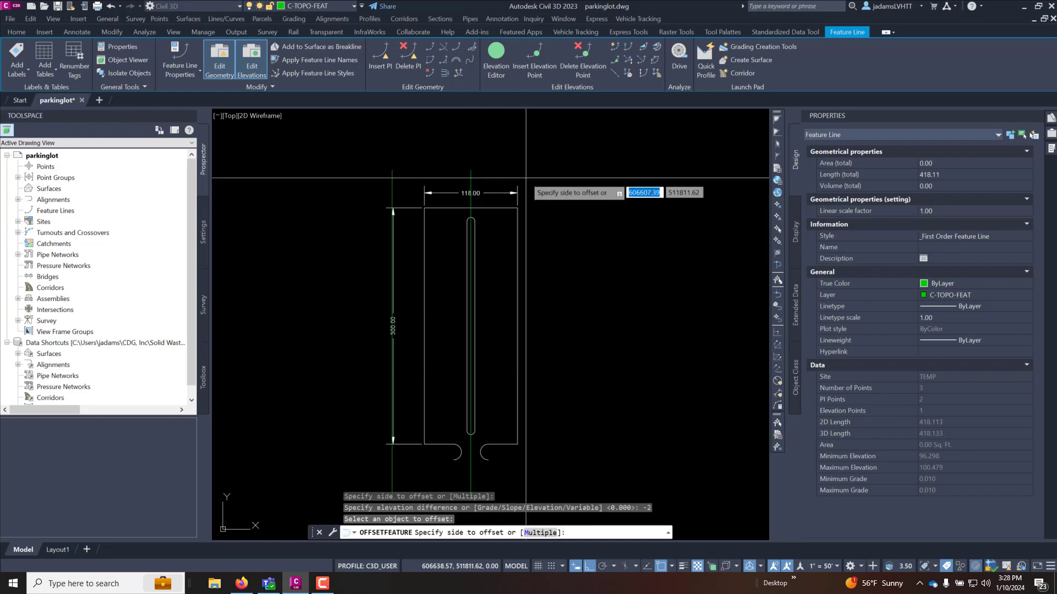
pyautogui.click(576, 174)
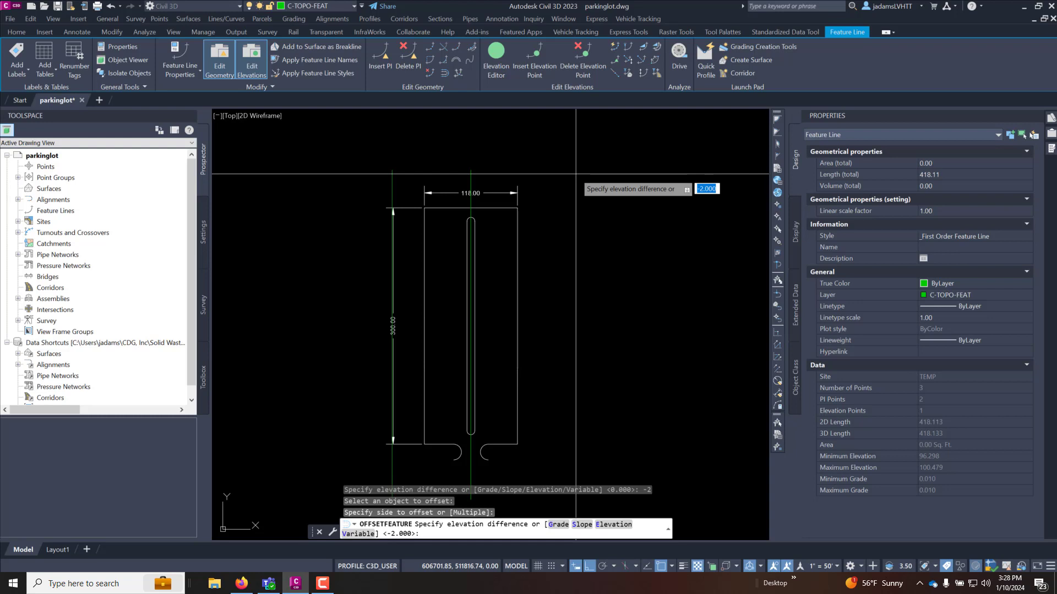
pyautogui.press('Return')
pyautogui.press('Escape')
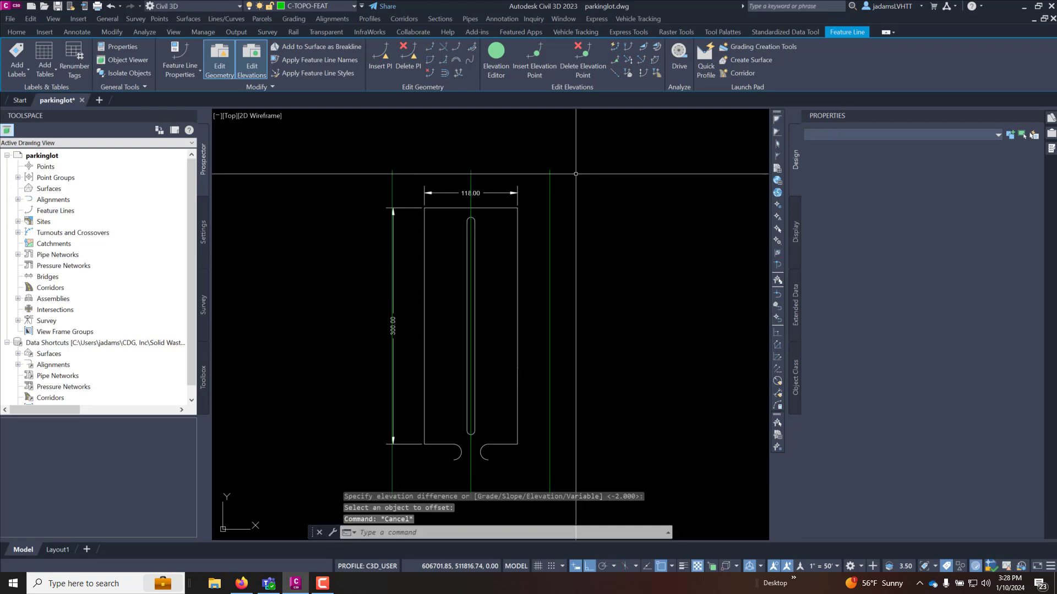
# Add the three temp feature lines as breaklines to a new TIN surface named temp
pyautogui.click(585, 154)
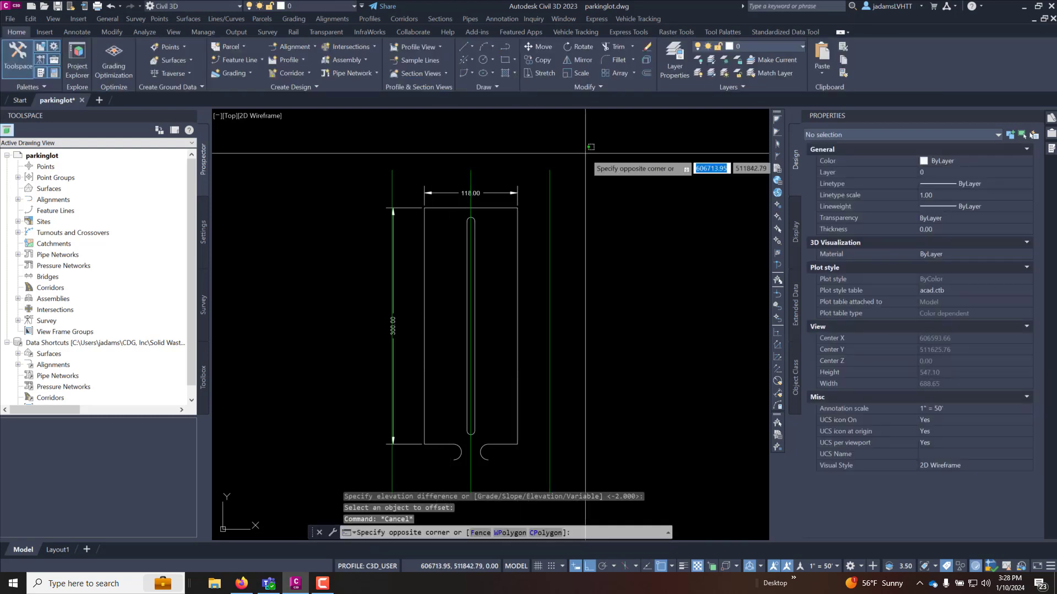
pyautogui.click(362, 172)
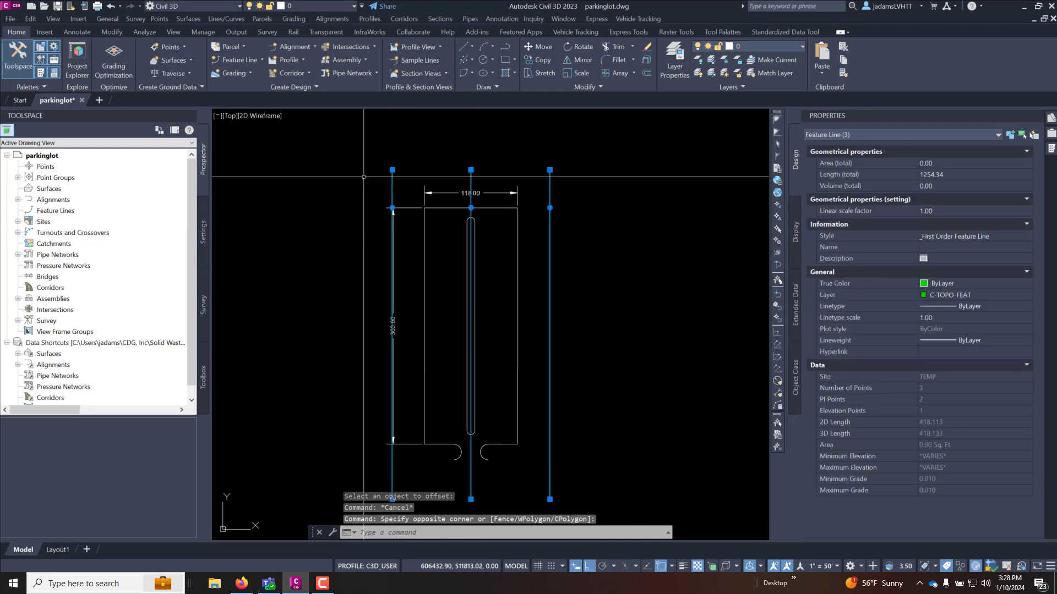
pyautogui.rightClick(438, 163)
pyautogui.click(485, 293)
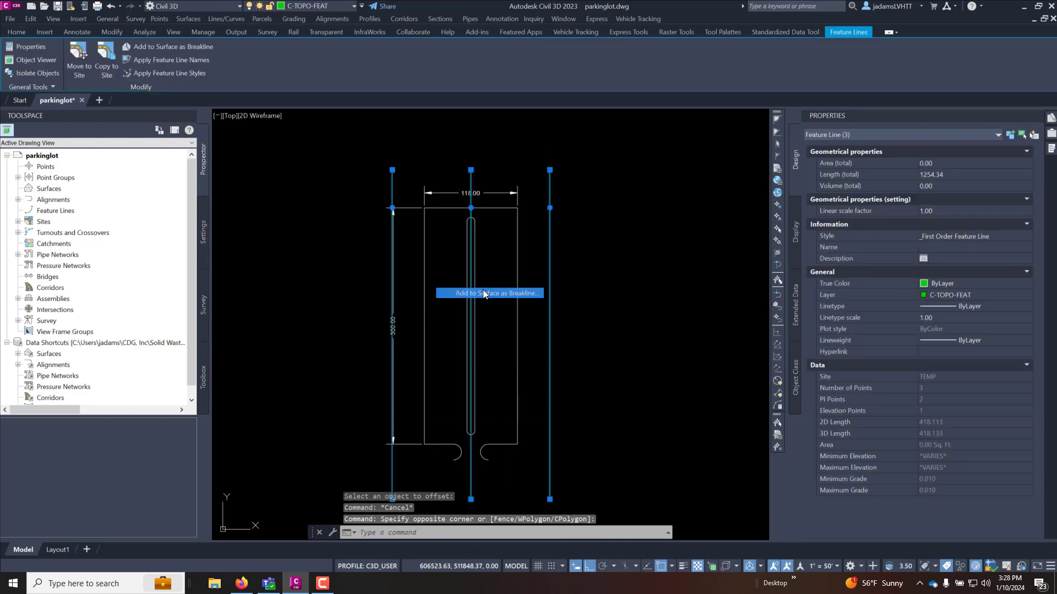
pyautogui.click(643, 301)
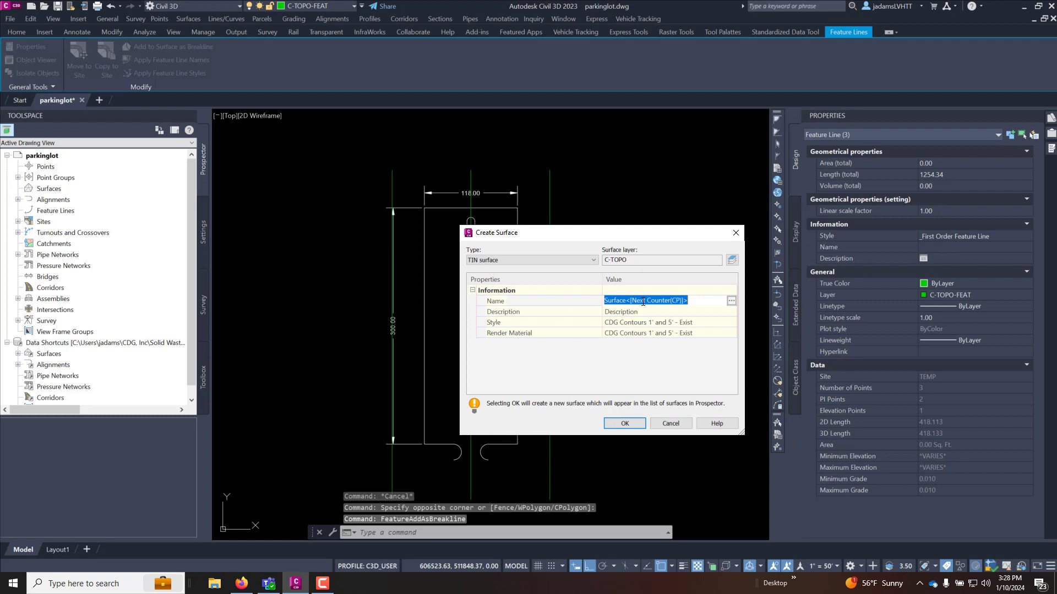
pyautogui.write('temp')
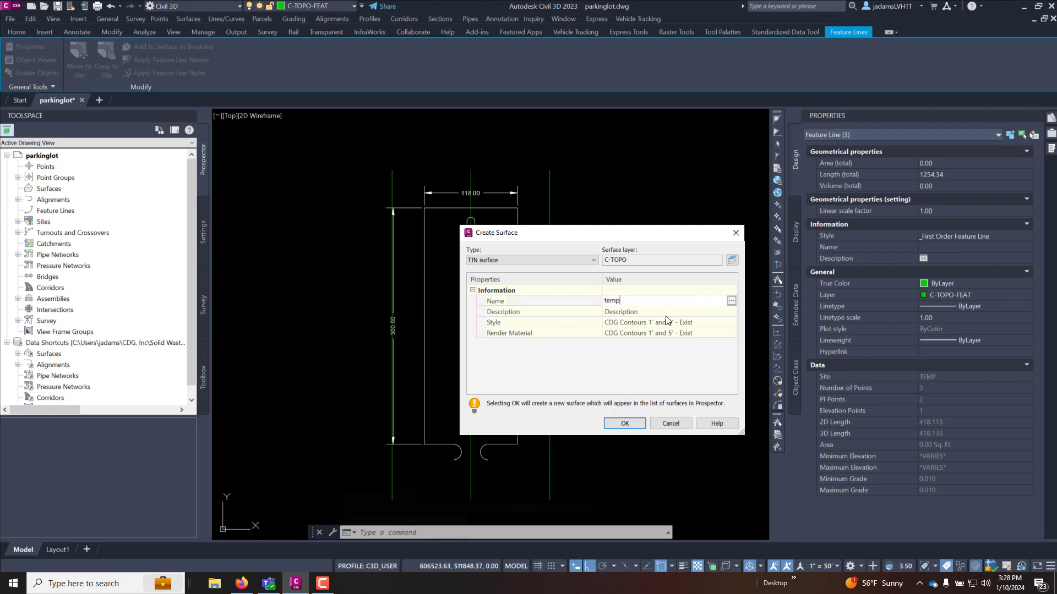
pyautogui.click(625, 422)
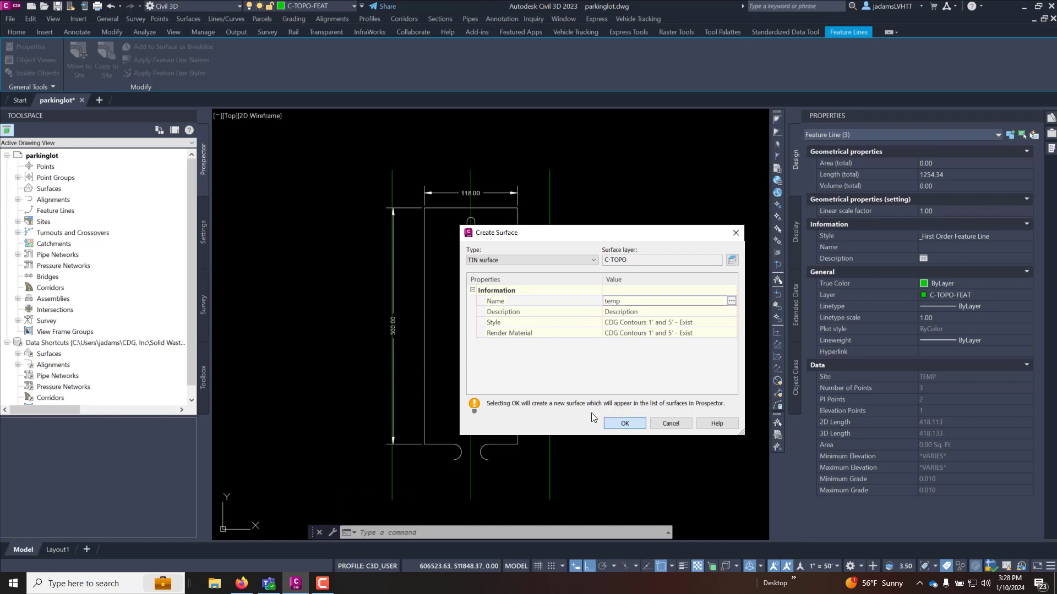
pyautogui.click(578, 461)
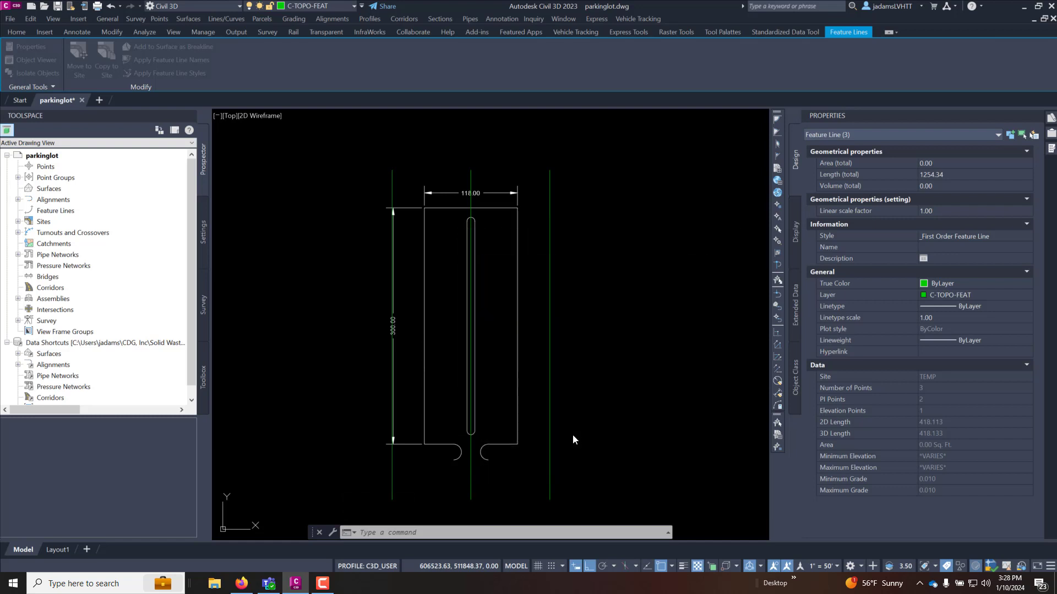
pyautogui.press('Escape')
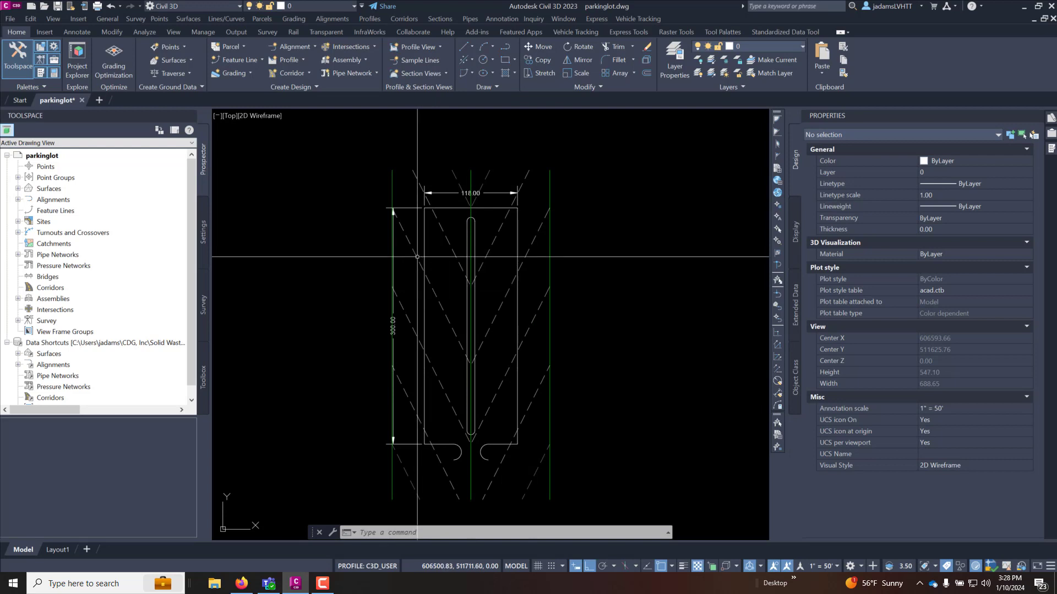
# Convert the parking rectangle into a SITE GRADING feature line draped on surface temp at 0.000'
pyautogui.moveTo(424, 245)
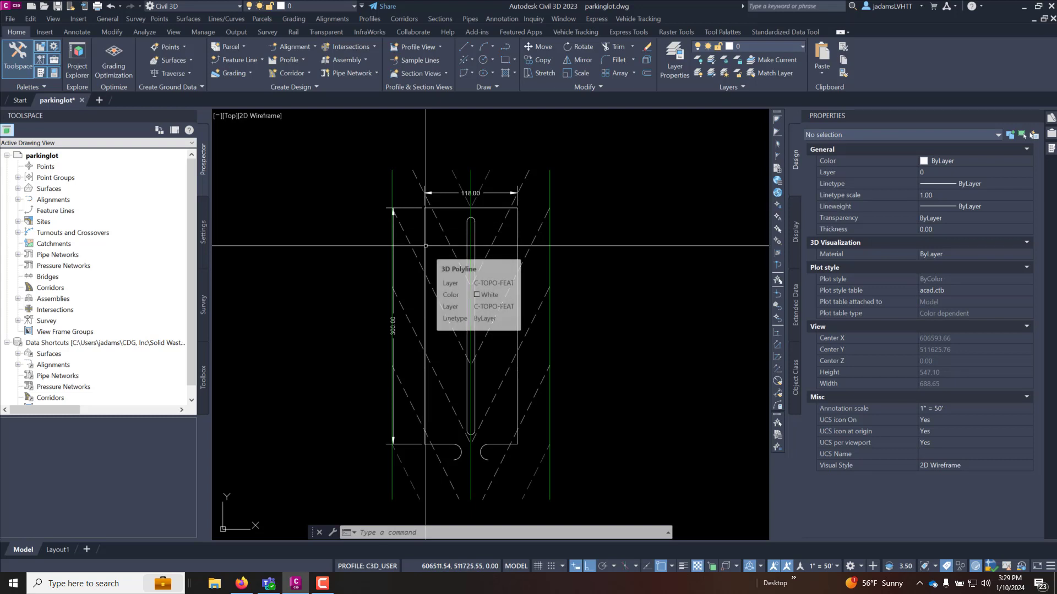
pyautogui.click(425, 246)
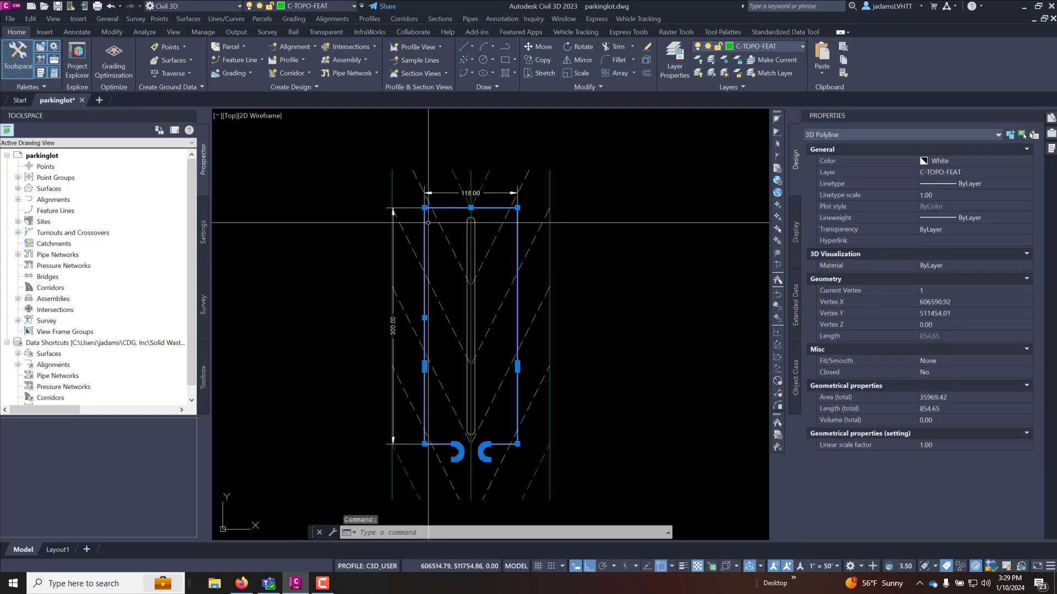
pyautogui.click(243, 64)
pyautogui.click(247, 109)
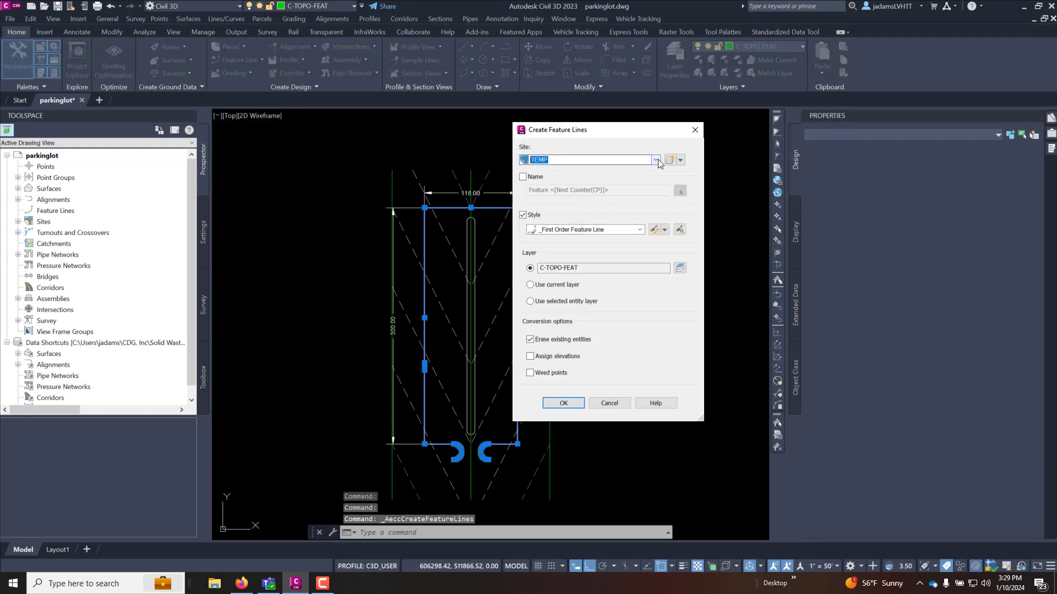
pyautogui.click(655, 159)
pyautogui.click(562, 188)
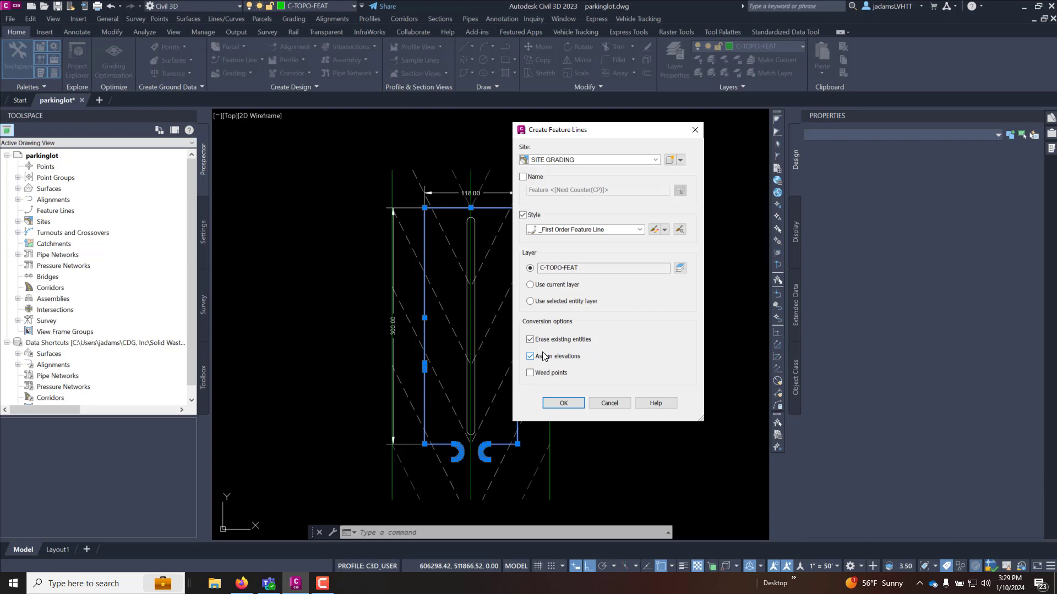
pyautogui.click(560, 404)
pyautogui.moveTo(478, 182); pyautogui.dragTo(543, 150)
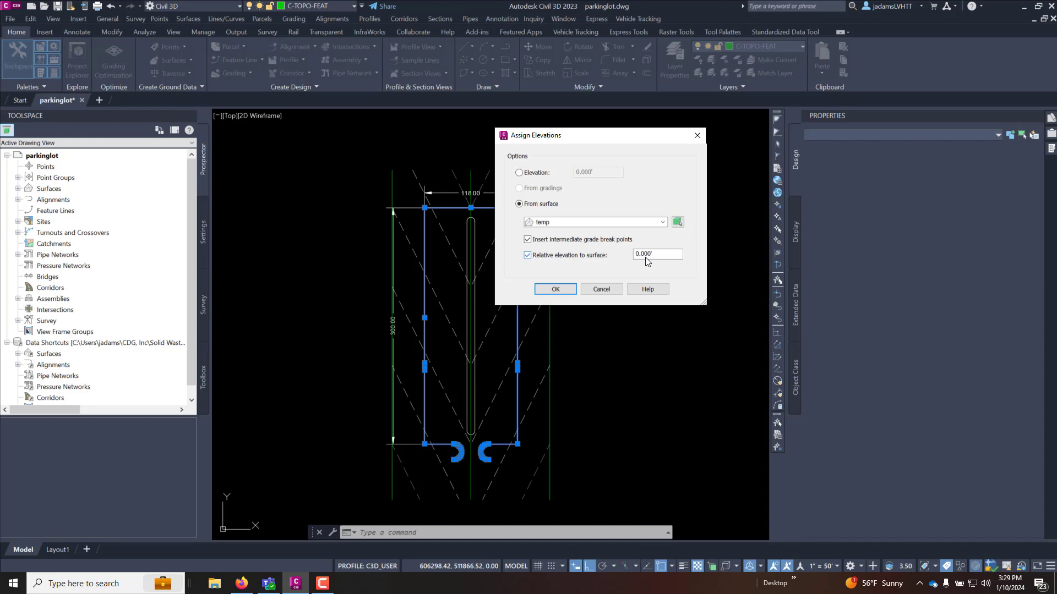
pyautogui.click(554, 290)
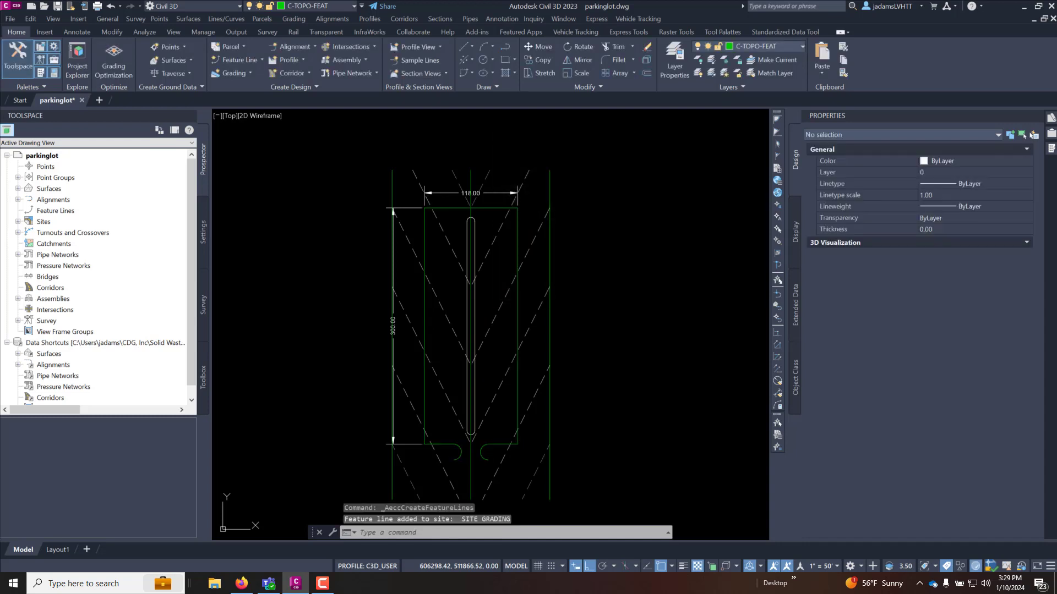
# Split into Two: Vertical viewports, the right orbited into 3D with Shades of Gray, the left recentred
pyautogui.click(218, 116)
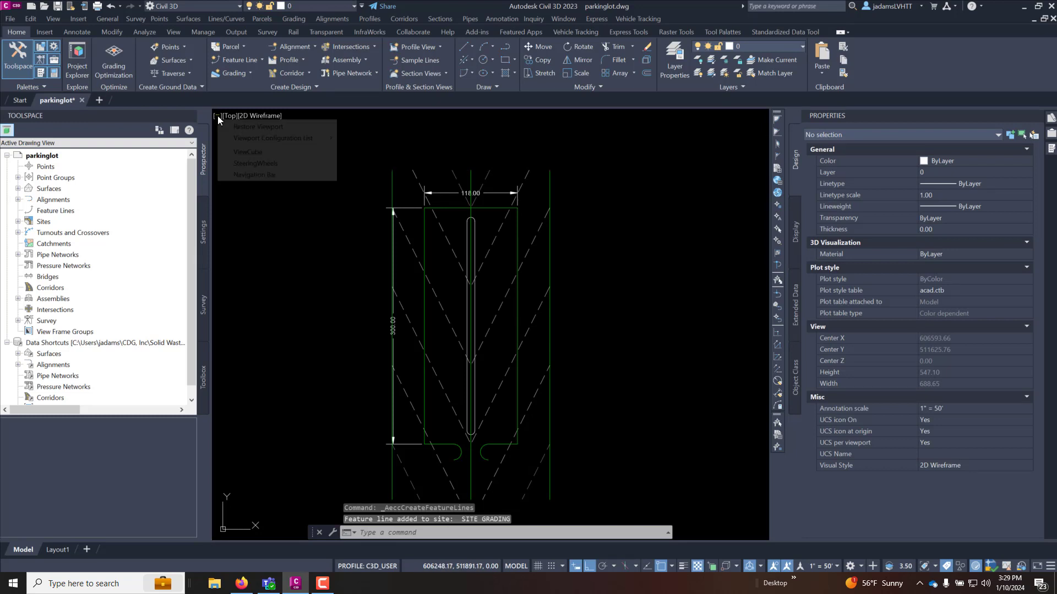
pyautogui.moveTo(297, 138)
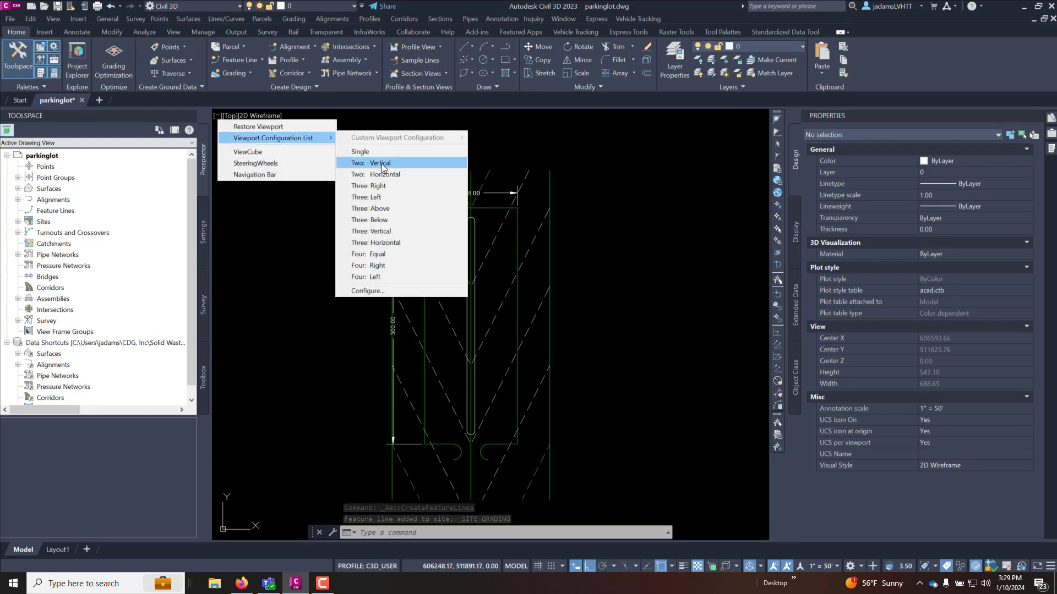
pyautogui.click(374, 163)
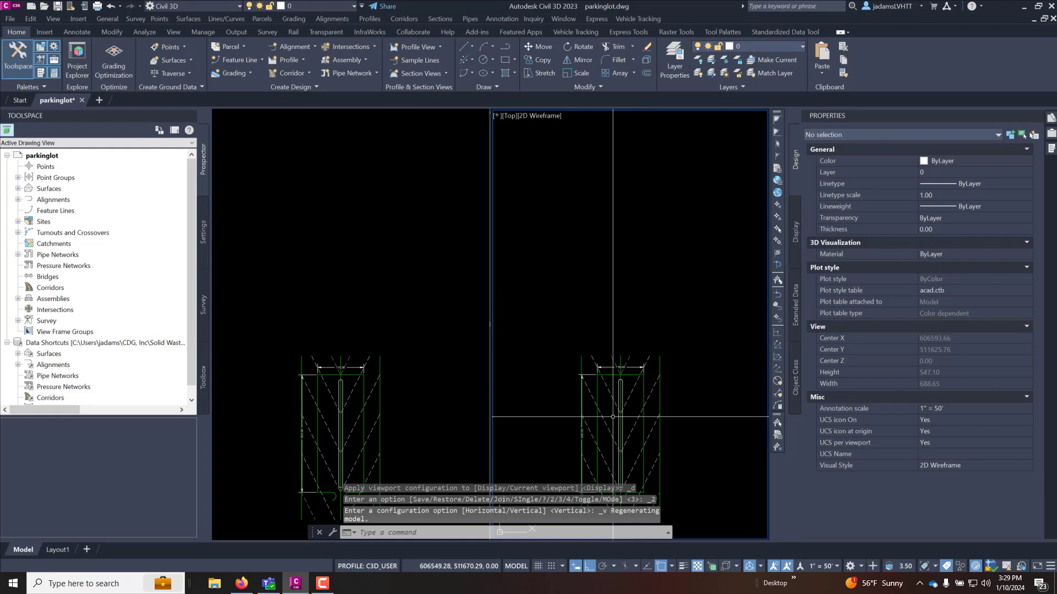
pyautogui.moveTo(611, 445)
pyautogui.keyDown('shift'); pyautogui.mouseDown(button='middle')
pyautogui.moveTo(618, 382)
pyautogui.moveTo(649, 366)
pyautogui.moveTo(615, 426)
pyautogui.mouseUp(button='middle'); pyautogui.keyUp('shift')
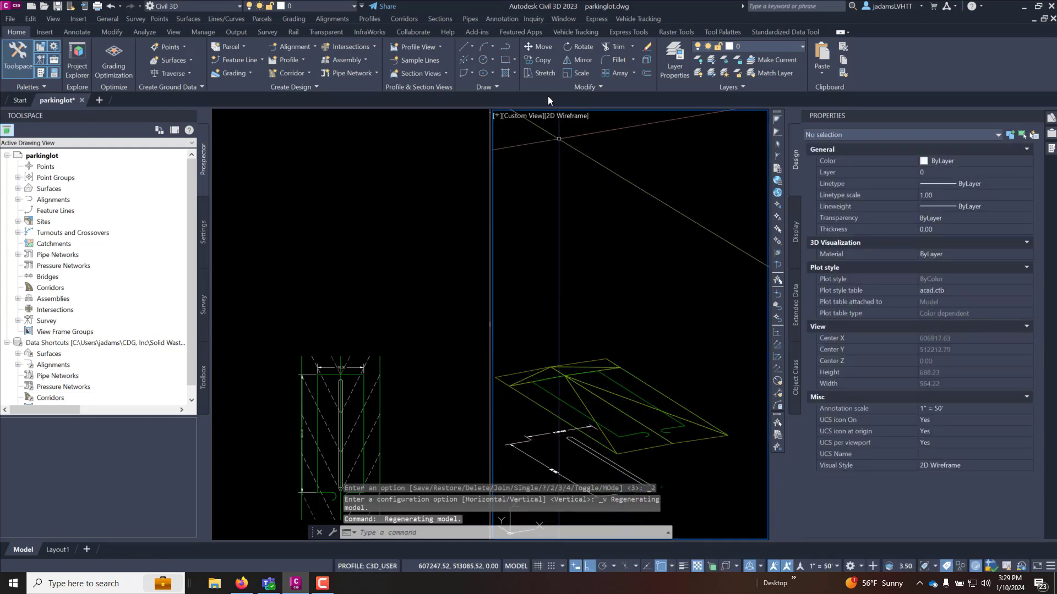
pyautogui.click(556, 116)
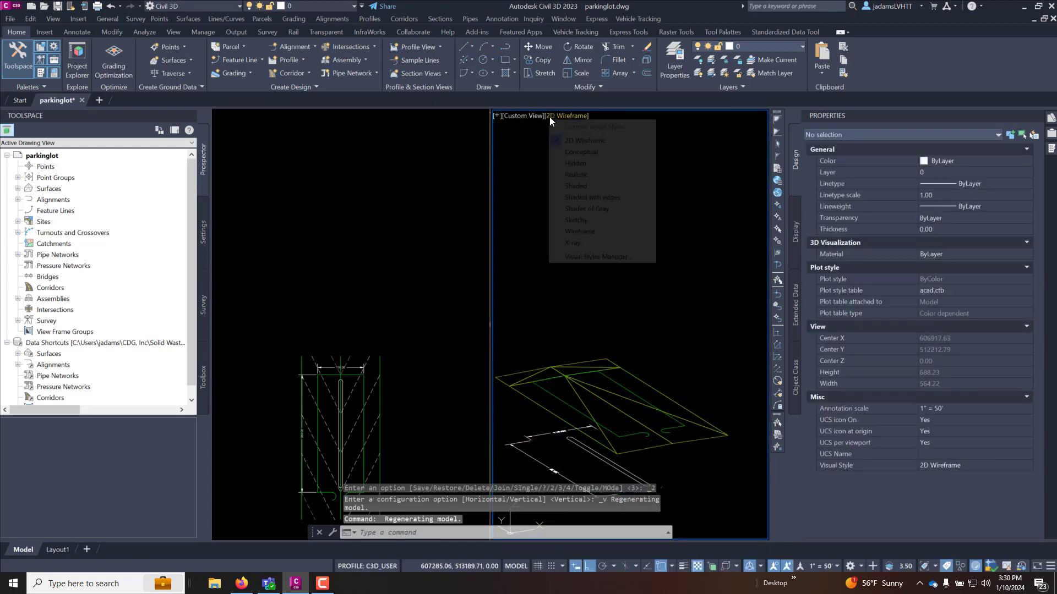
pyautogui.click(585, 209)
pyautogui.keyDown('shift'); pyautogui.moveTo(605, 473); pyautogui.dragTo(603, 431, button='middle'); pyautogui.keyUp('shift')
pyautogui.click(365, 401)
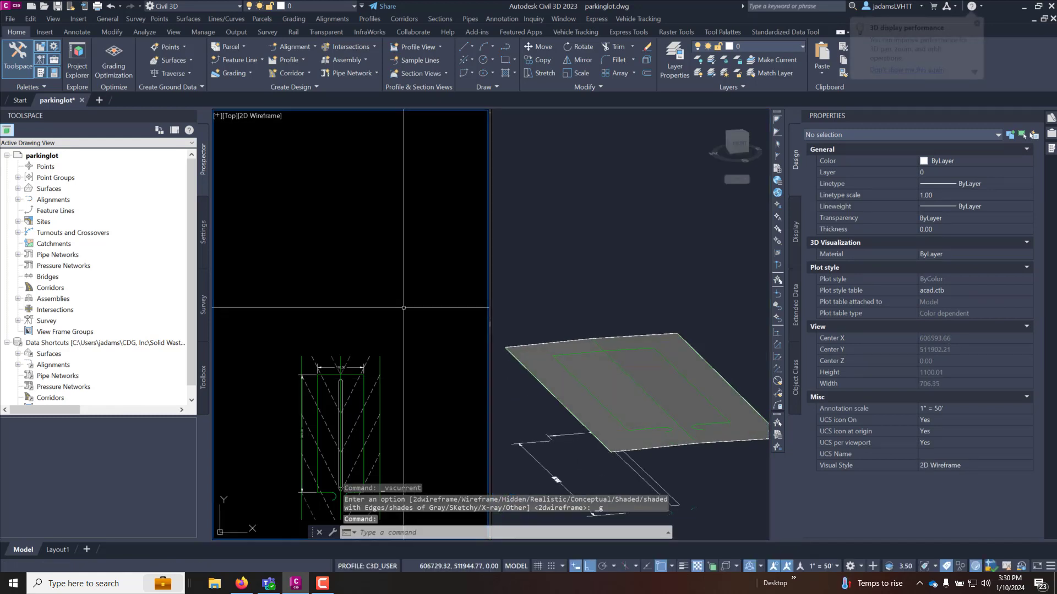
pyautogui.moveTo(331, 484); pyautogui.dragTo(358, 418, button='middle')
pyautogui.scroll(2, 358, 418)
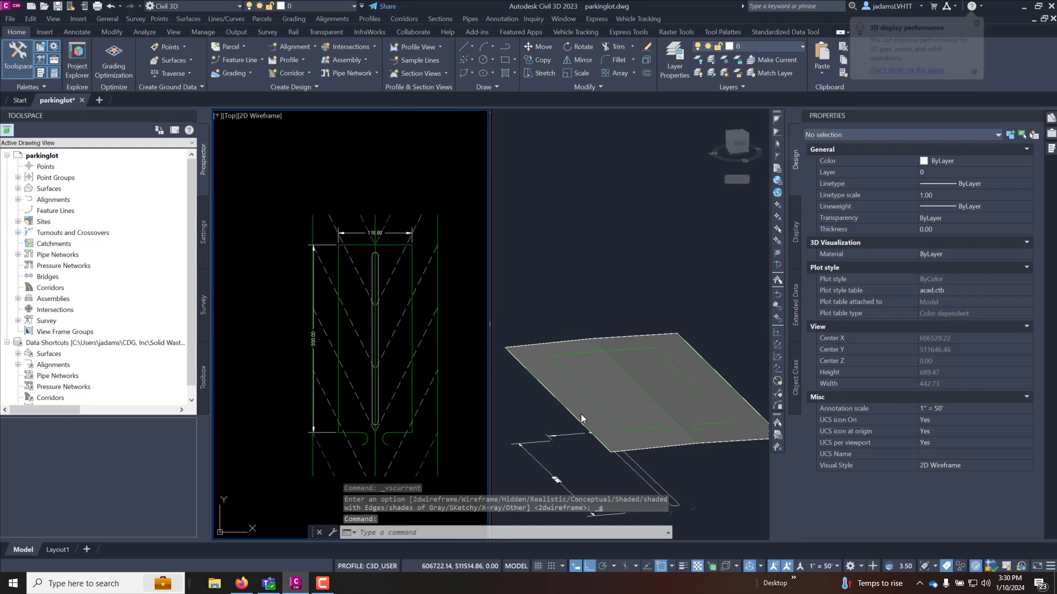
# Convert the central island polyline into a SITE GRADING feature line draped on temp at 0.000'
pyautogui.click(262, 59)
pyautogui.click(284, 143)
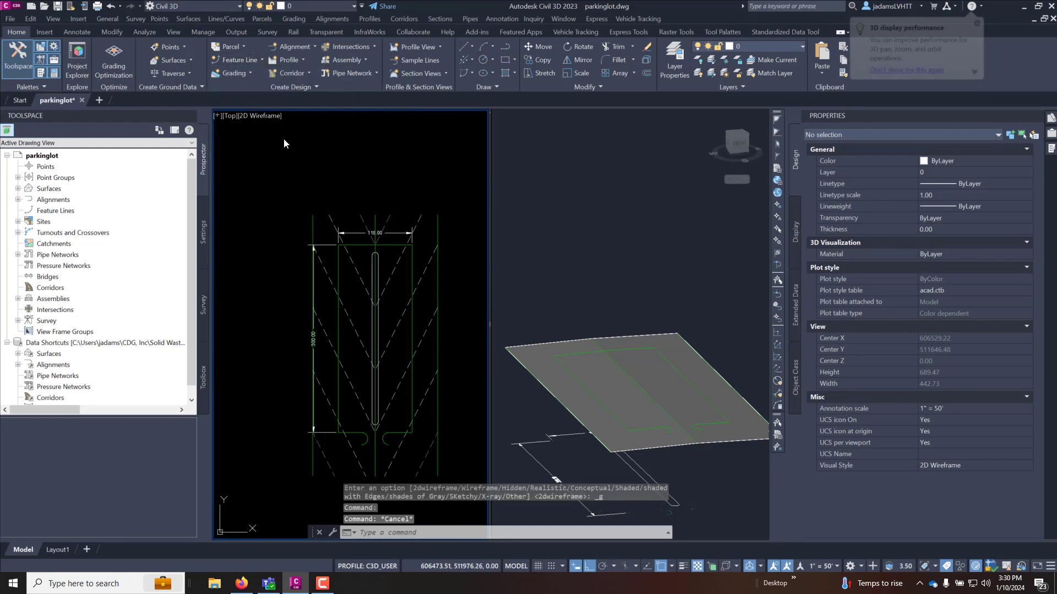
pyautogui.click(380, 280)
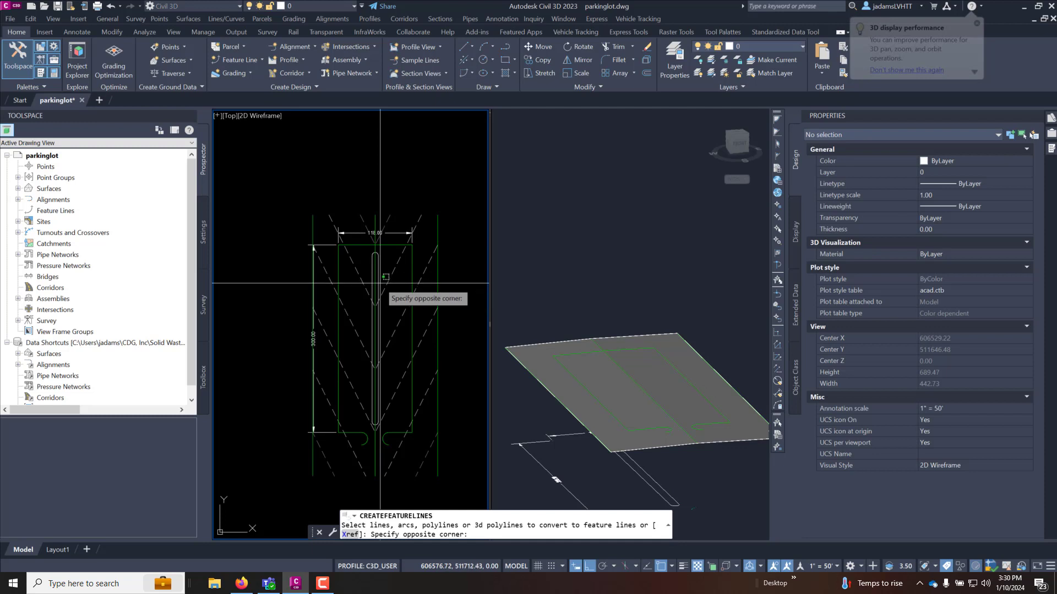
pyautogui.scroll(3, 379, 292)
pyautogui.click(373, 293)
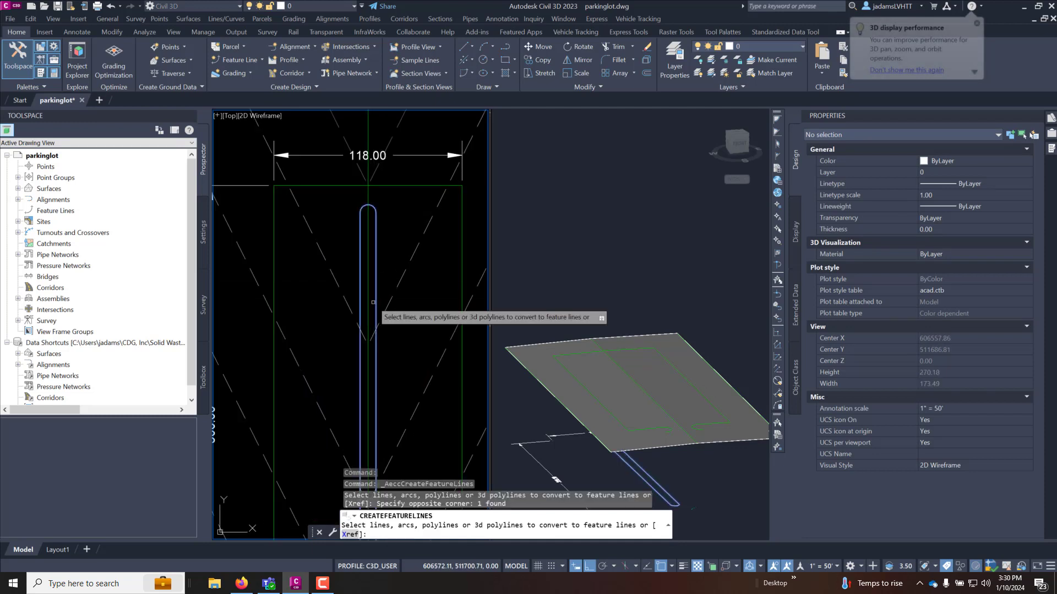
pyautogui.press('Return')
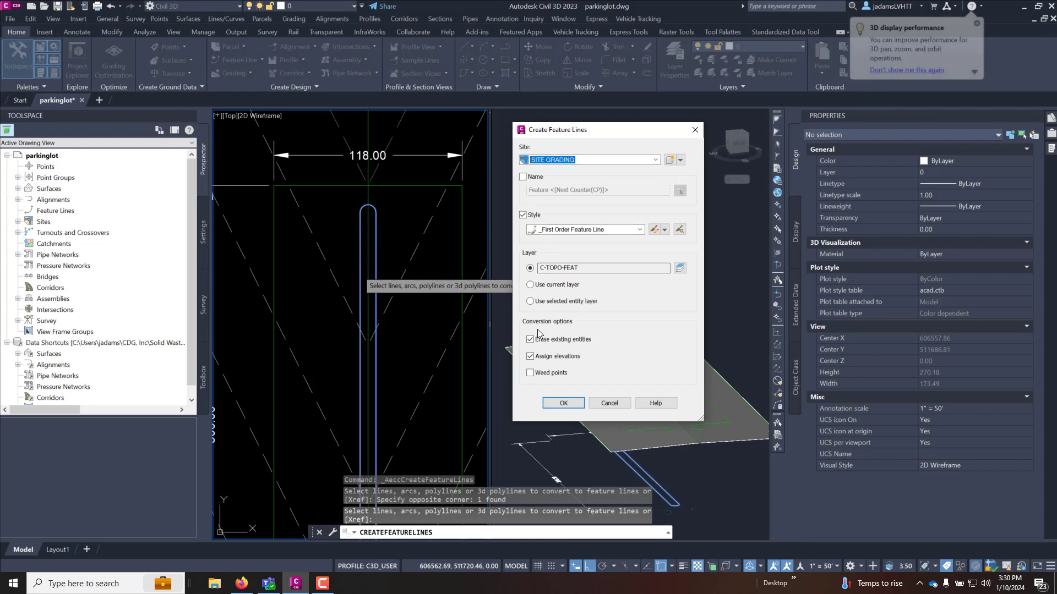
pyautogui.click(562, 404)
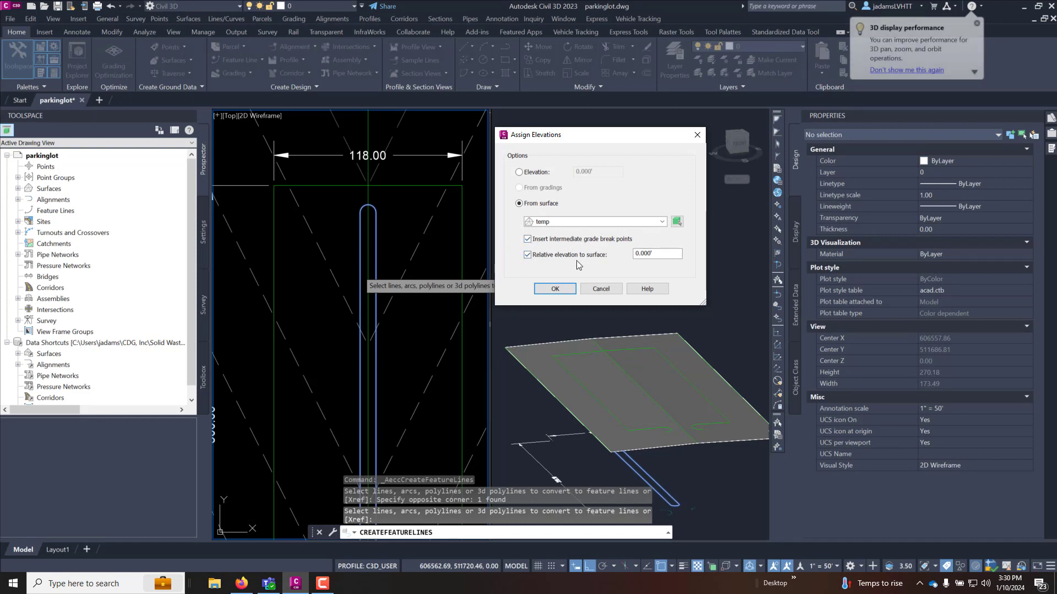
pyautogui.click(556, 291)
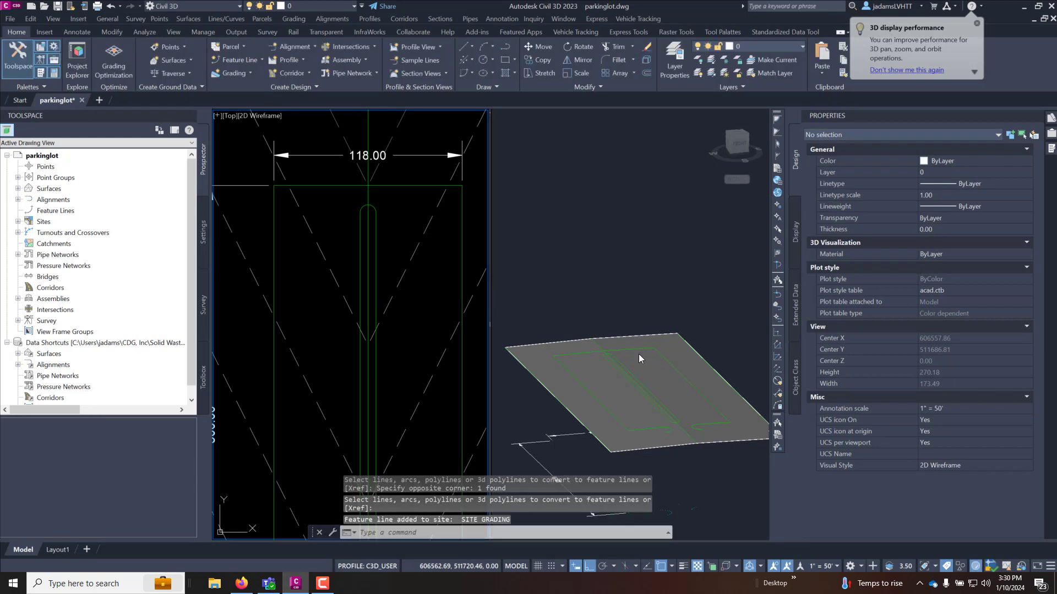
pyautogui.click(716, 461)
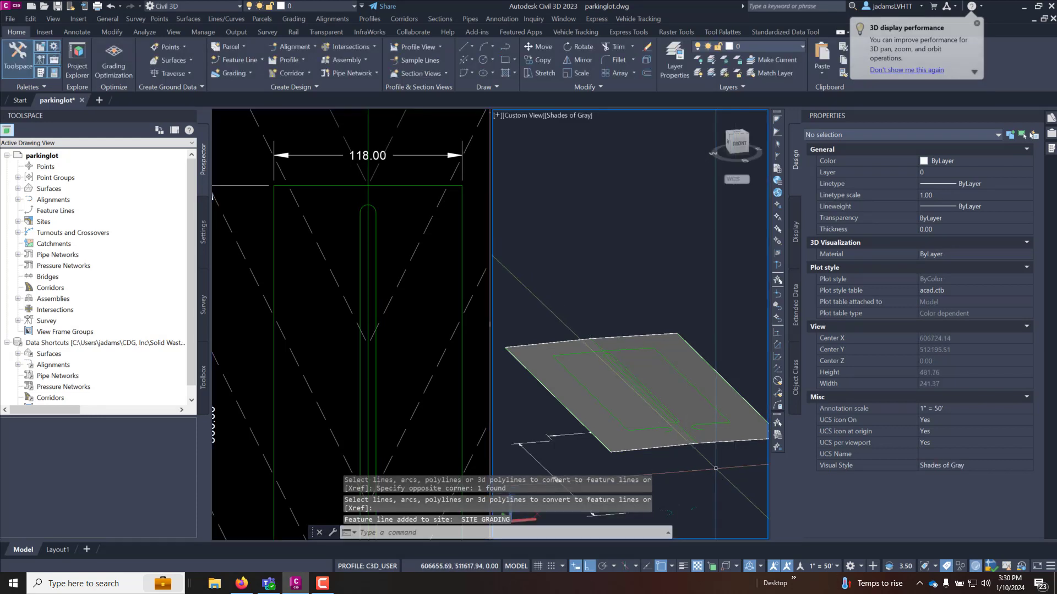
pyautogui.press('Escape')
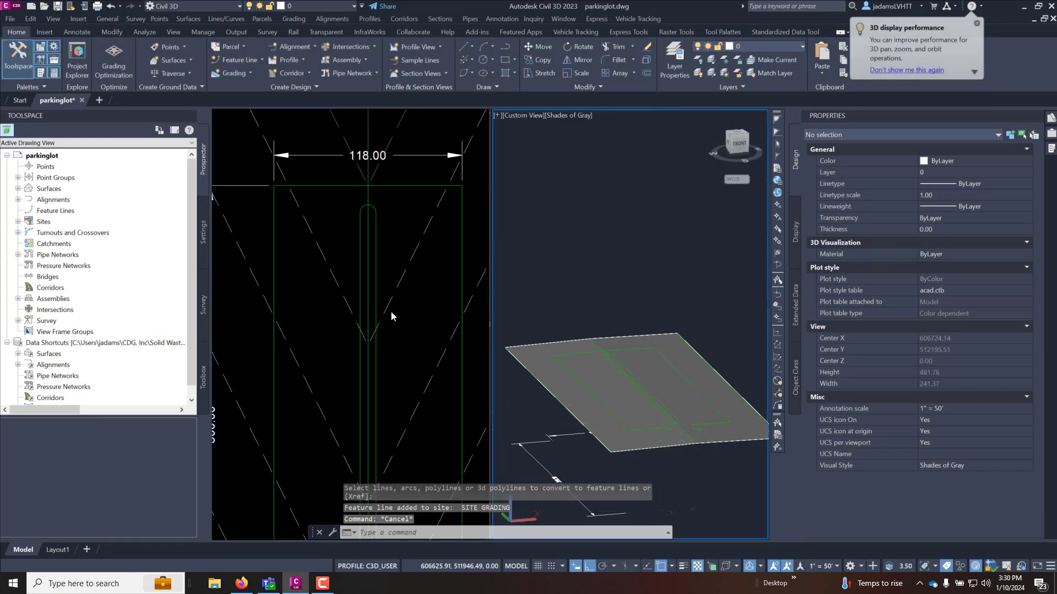
# Select the parking rectangle and inner U-shaped feature lines and name a new breakline surface 'design'
pyautogui.click(404, 237)
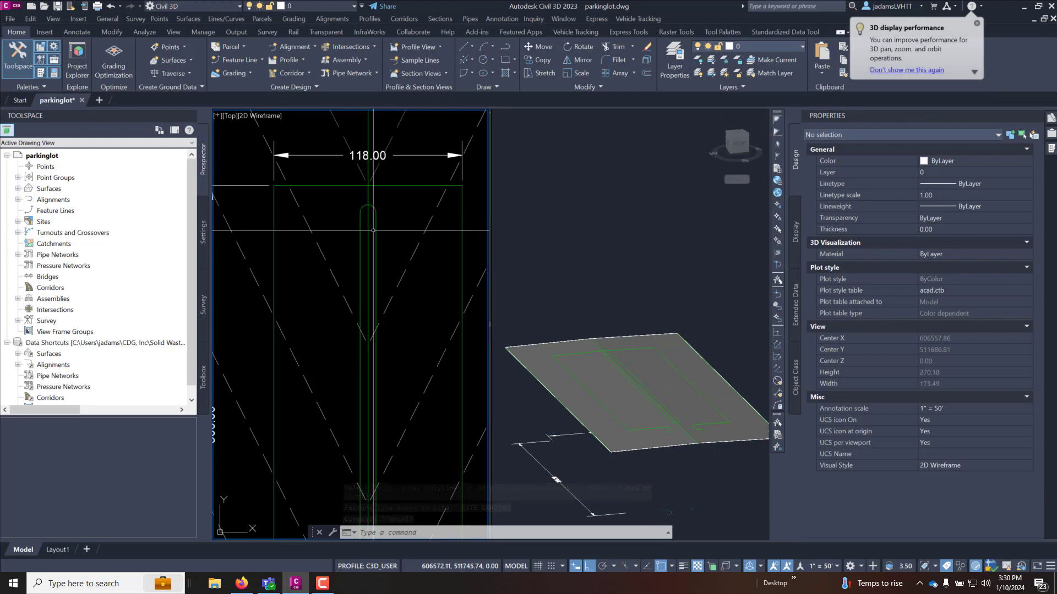
pyautogui.click(391, 186)
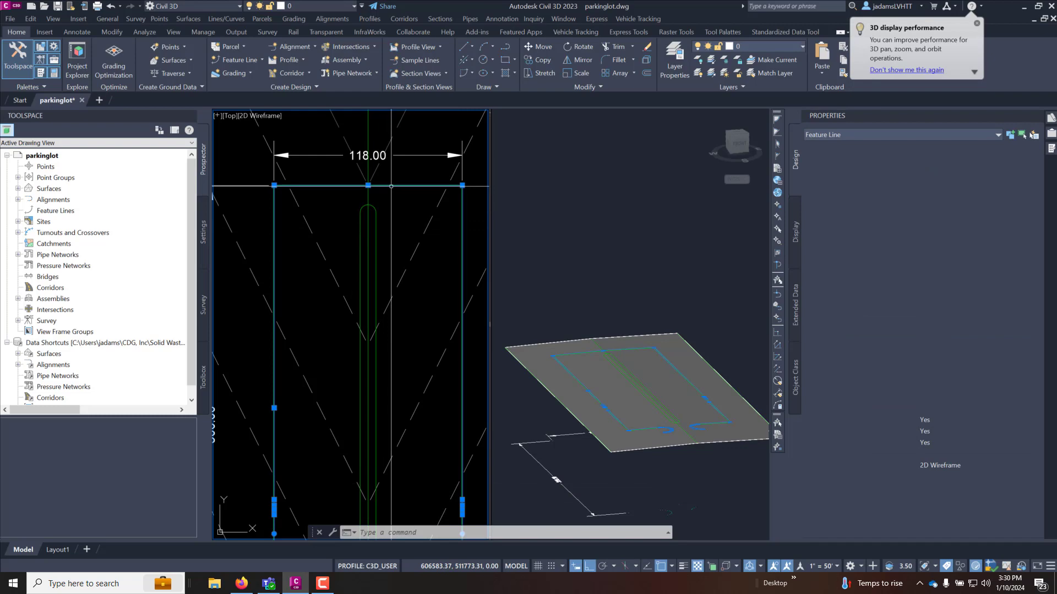
pyautogui.click(376, 216)
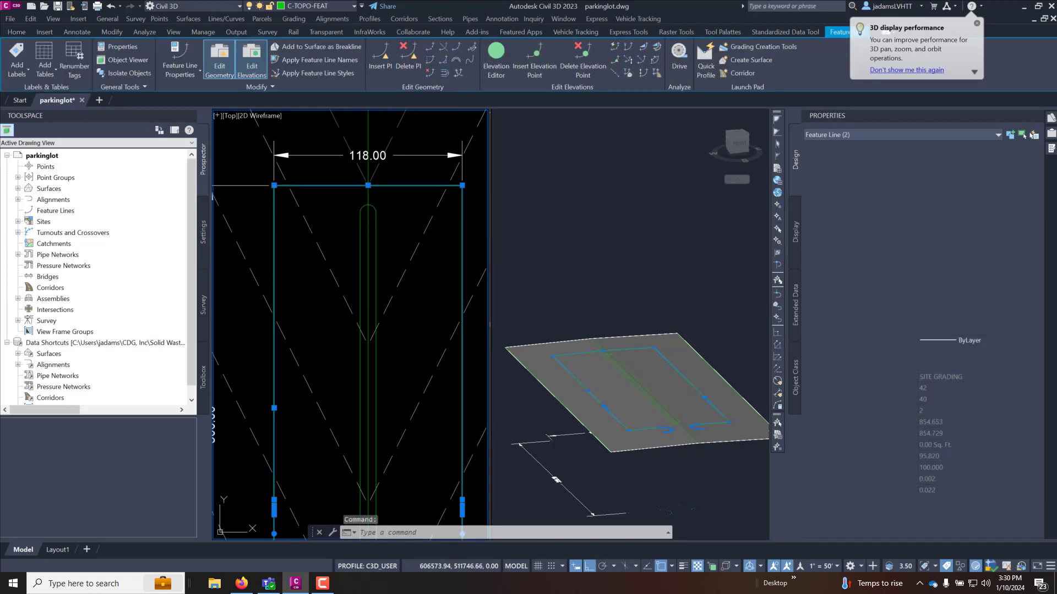
pyautogui.rightClick(386, 221)
pyautogui.click(434, 366)
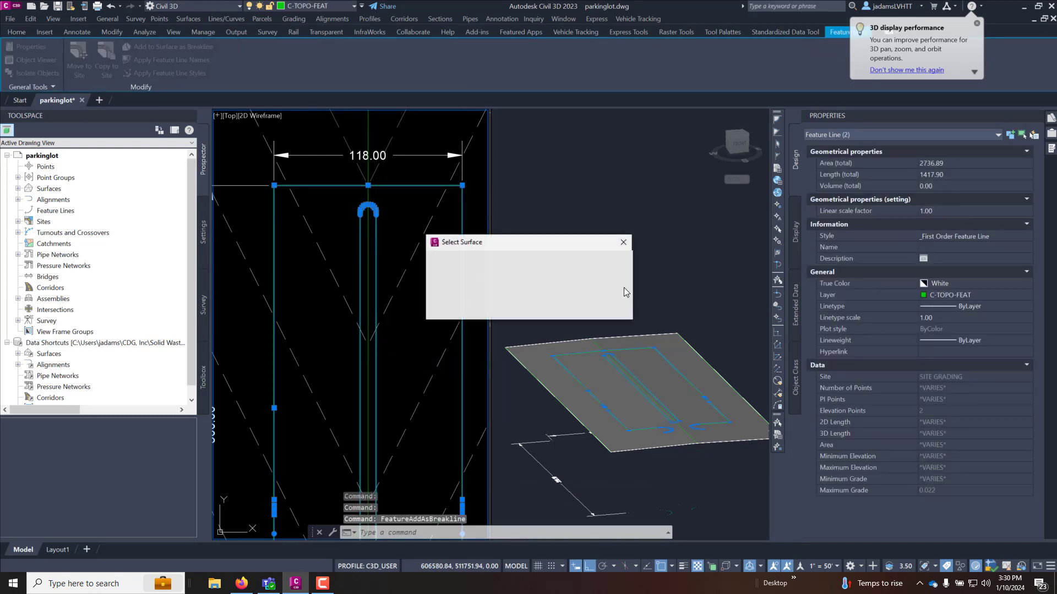
pyautogui.click(610, 277)
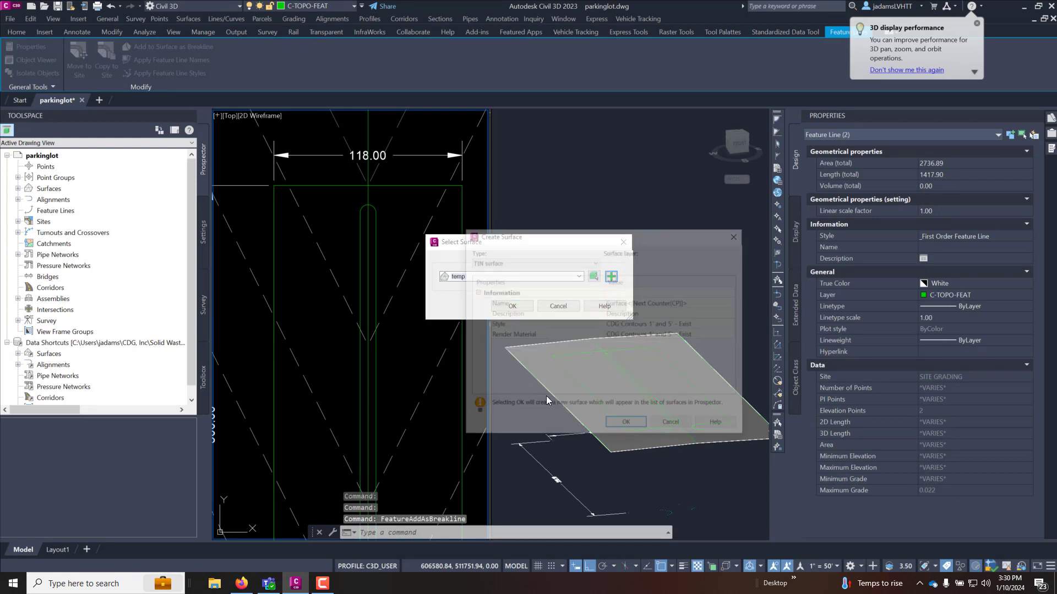
pyautogui.click(637, 311)
pyautogui.click(637, 301)
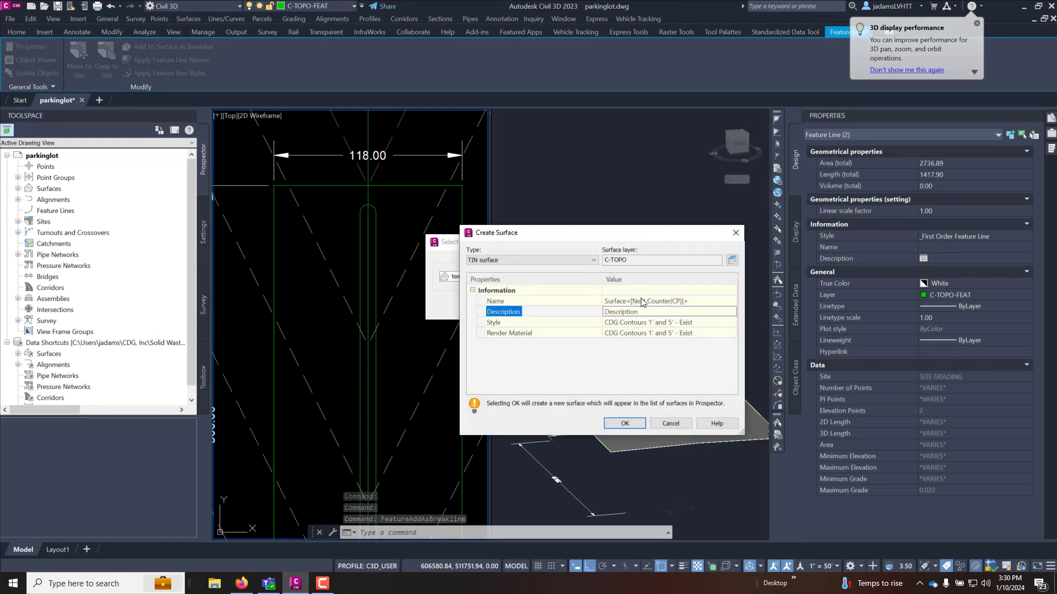
pyautogui.click(637, 301)
pyautogui.write('design')
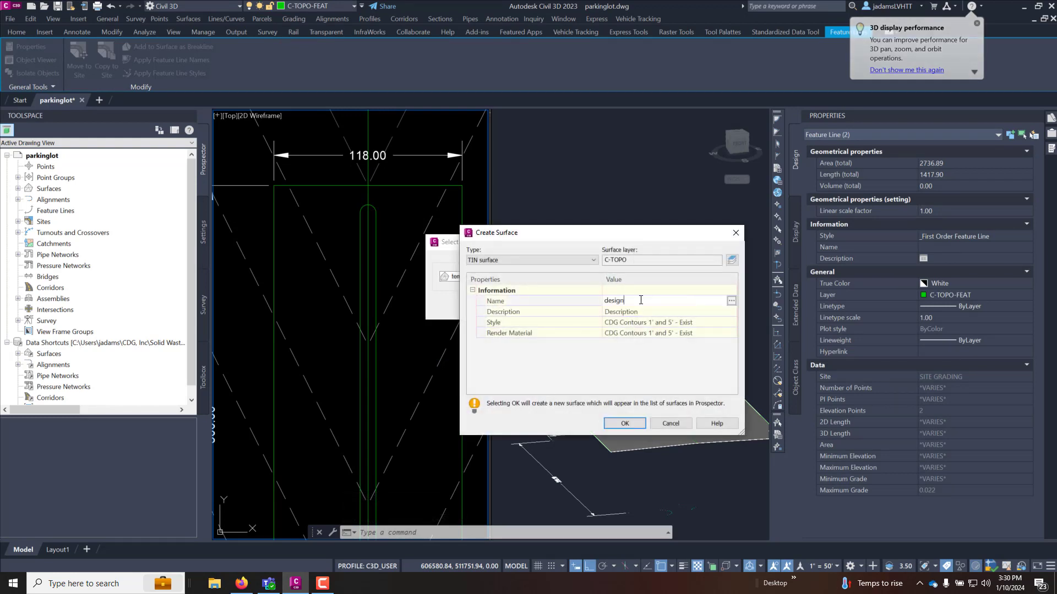
# Give the design surface the CDG Contours 1' and 5' - Working style and add the breaklines
pyautogui.click(713, 327)
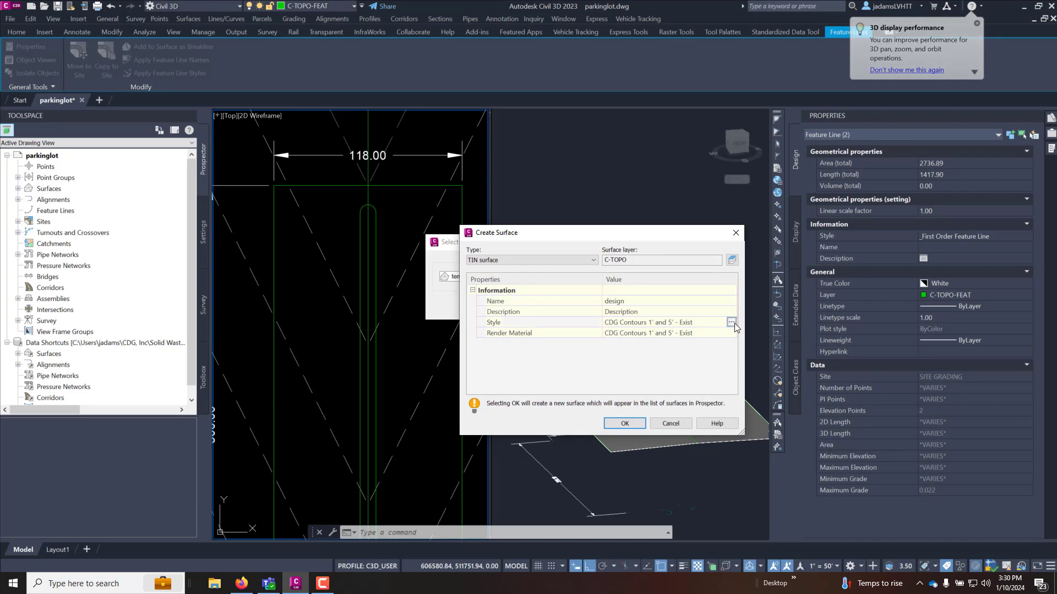
pyautogui.click(732, 322)
pyautogui.click(707, 260)
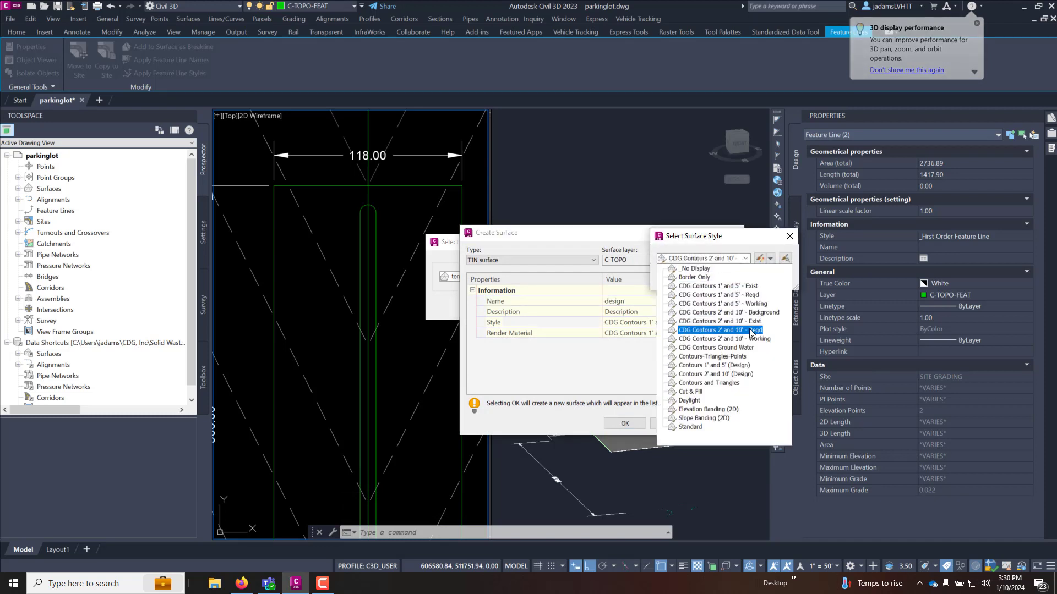
pyautogui.click(751, 304)
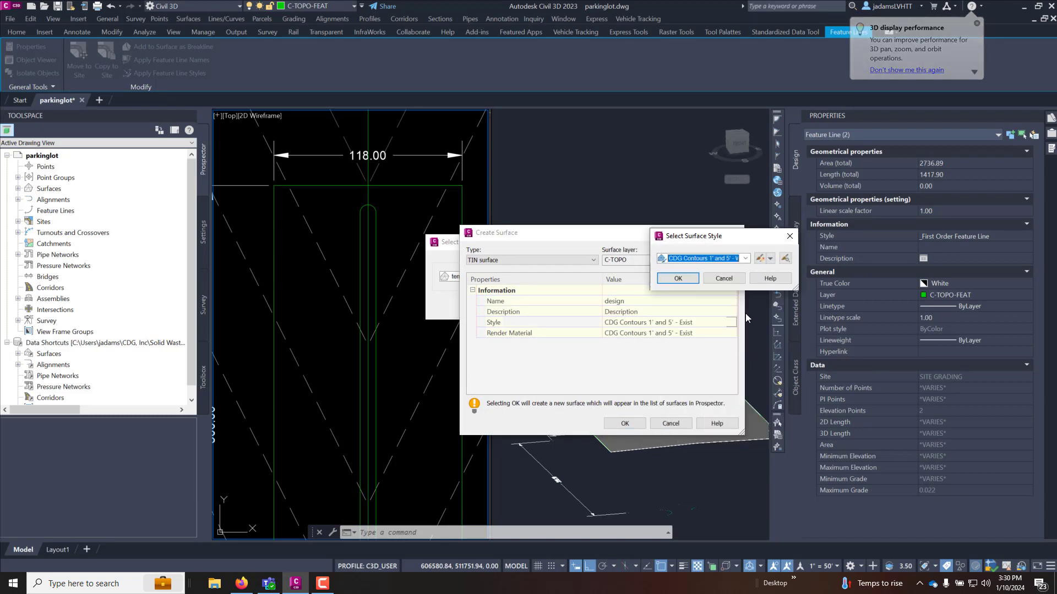
pyautogui.click(691, 281)
pyautogui.click(624, 423)
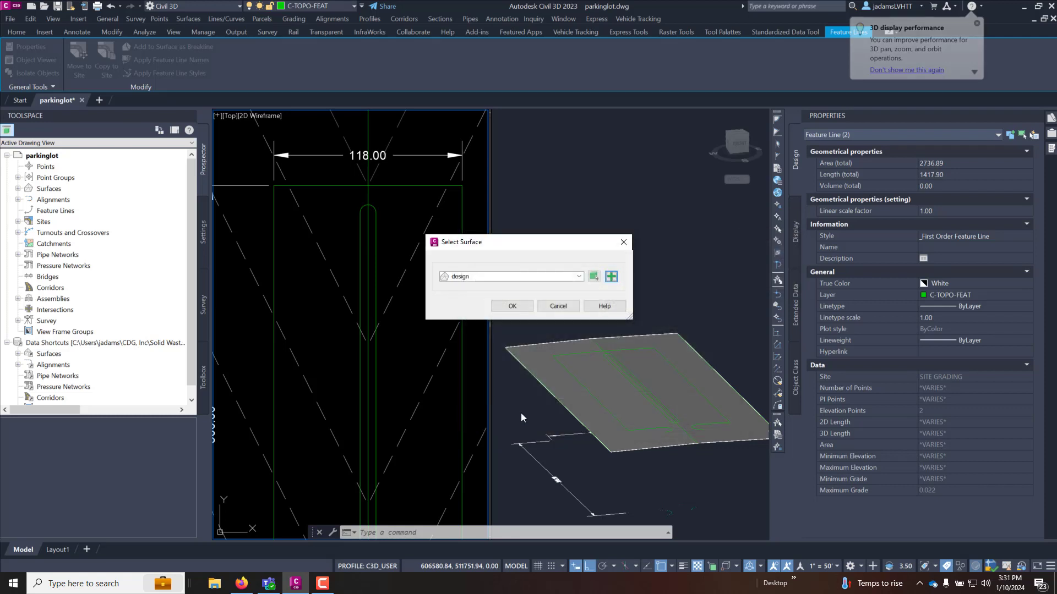
pyautogui.click(513, 306)
pyautogui.click(593, 467)
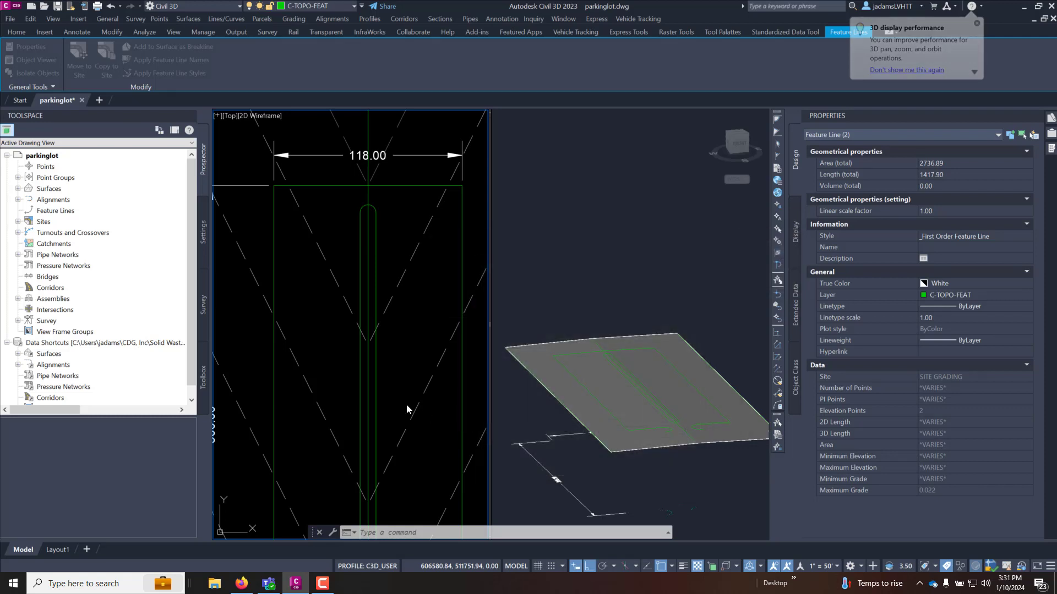
# Set the temp TIN surface's style to _No Display in the Properties palette
pyautogui.scroll(-4, 360, 243)
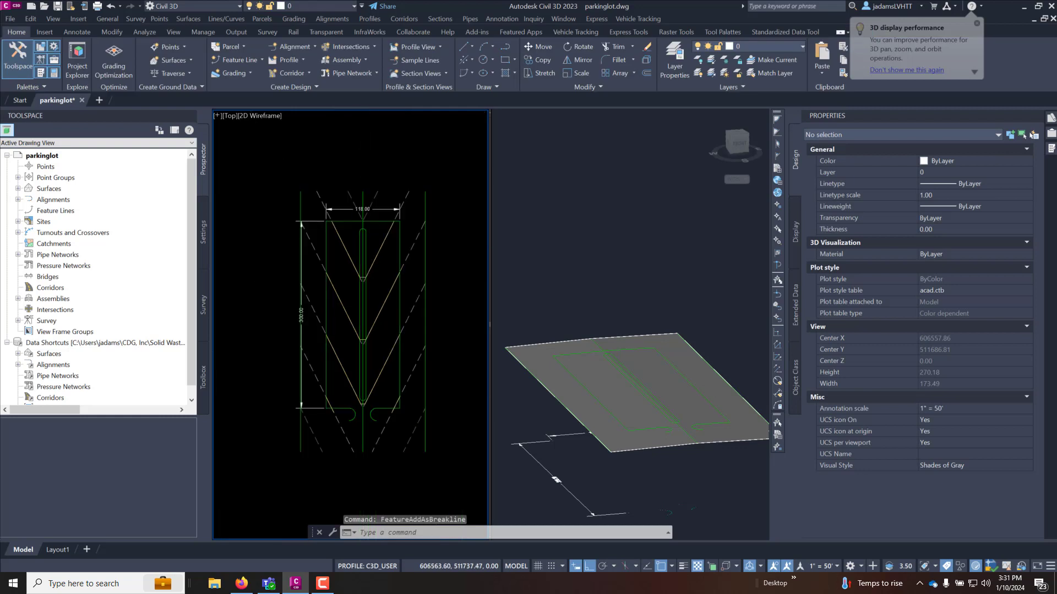
pyautogui.scroll(2, 340, 411)
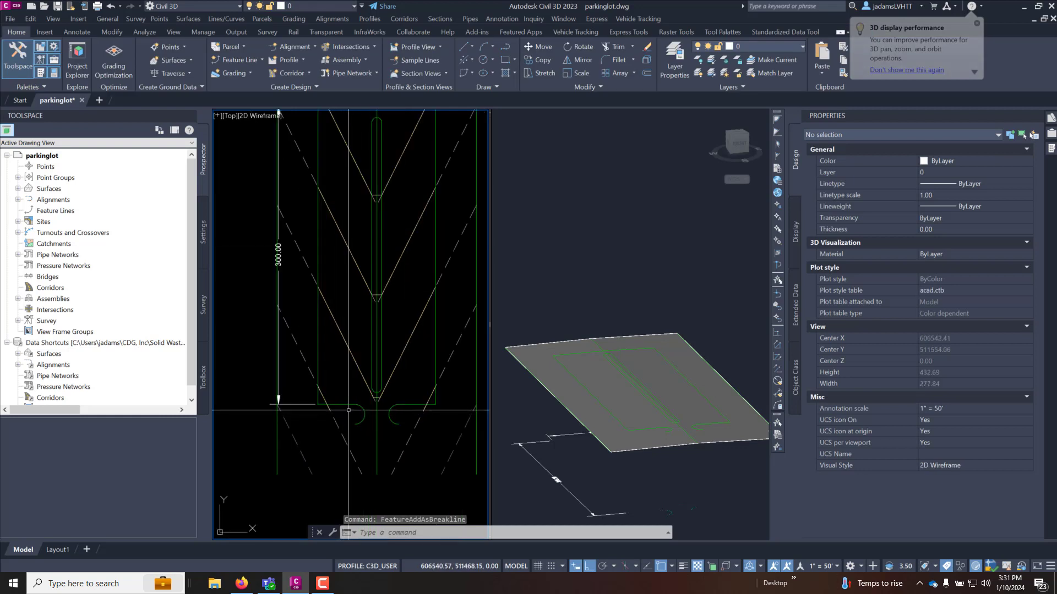
pyautogui.click(347, 447)
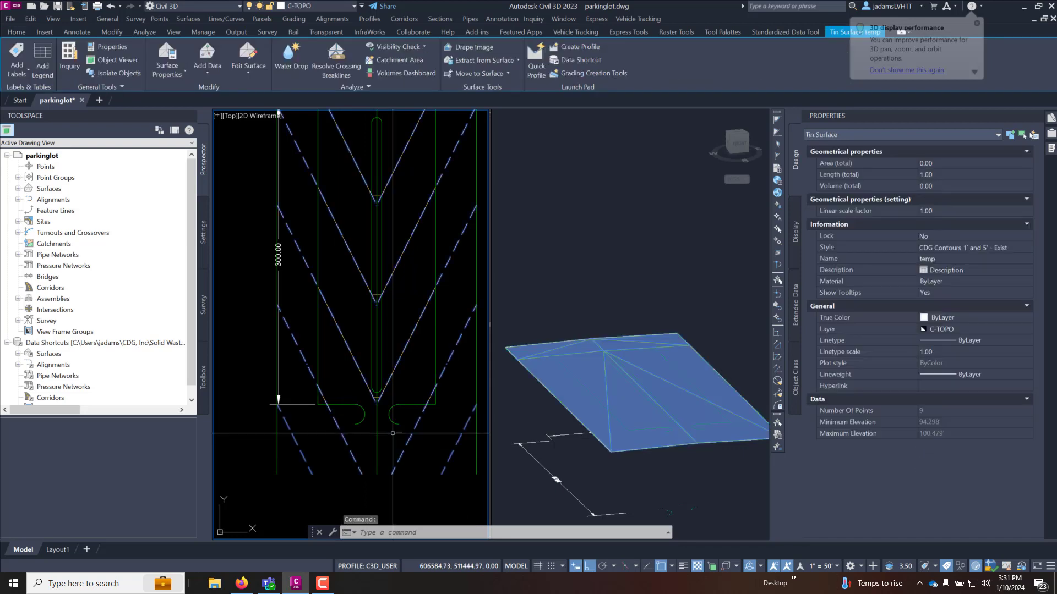
pyautogui.click(999, 247)
pyautogui.click(966, 249)
pyautogui.click(956, 255)
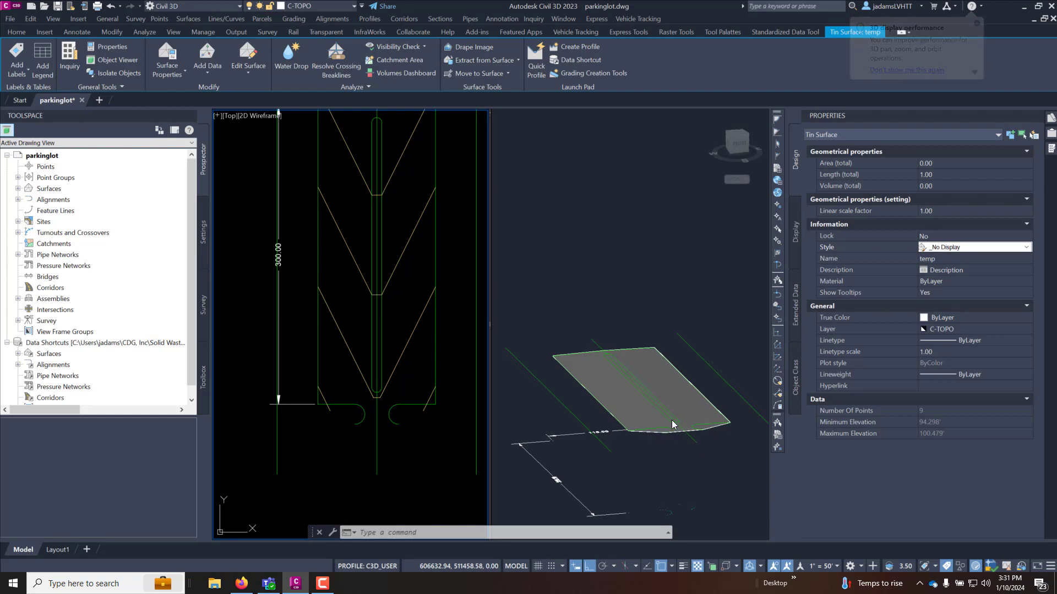
# Pan and orbit the 3D viewport to inspect the shaded design surface
pyautogui.click(692, 465)
pyautogui.scroll(5, 605, 429)
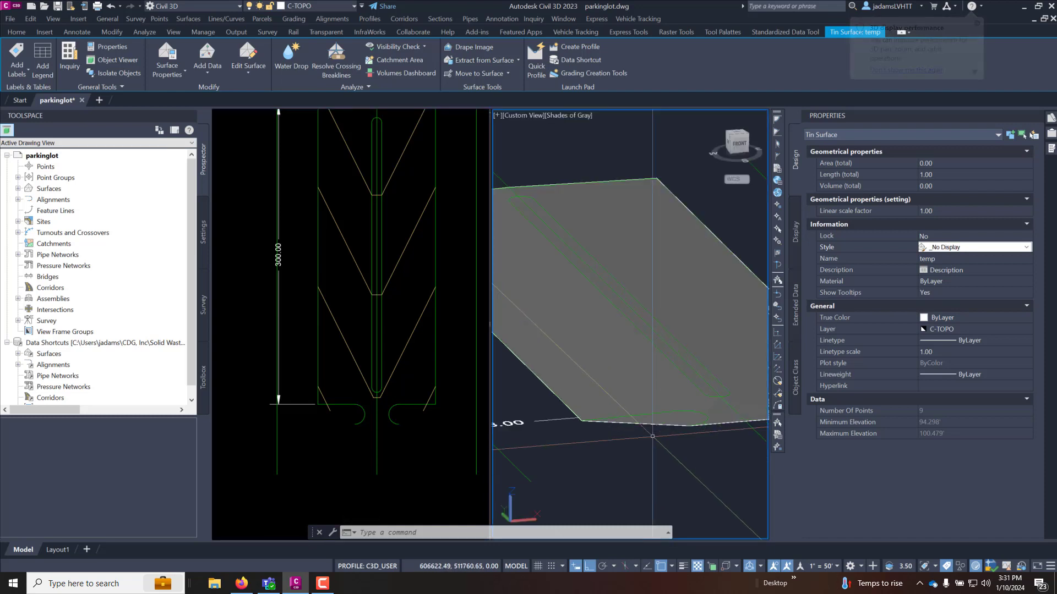
pyautogui.moveTo(582, 421); pyautogui.dragTo(617, 495, button='middle')
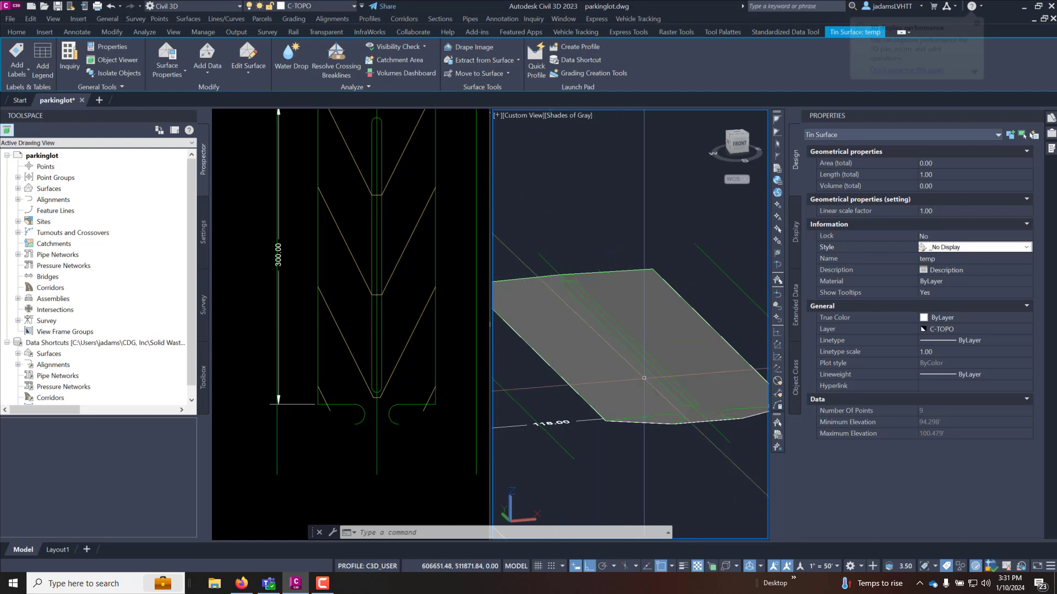
pyautogui.moveTo(661, 399)
pyautogui.keyDown('shift'); pyautogui.mouseDown(button='middle')
pyautogui.moveTo(661, 386)
pyautogui.moveTo(661, 397)
pyautogui.mouseUp(button='middle'); pyautogui.keyUp('shift')
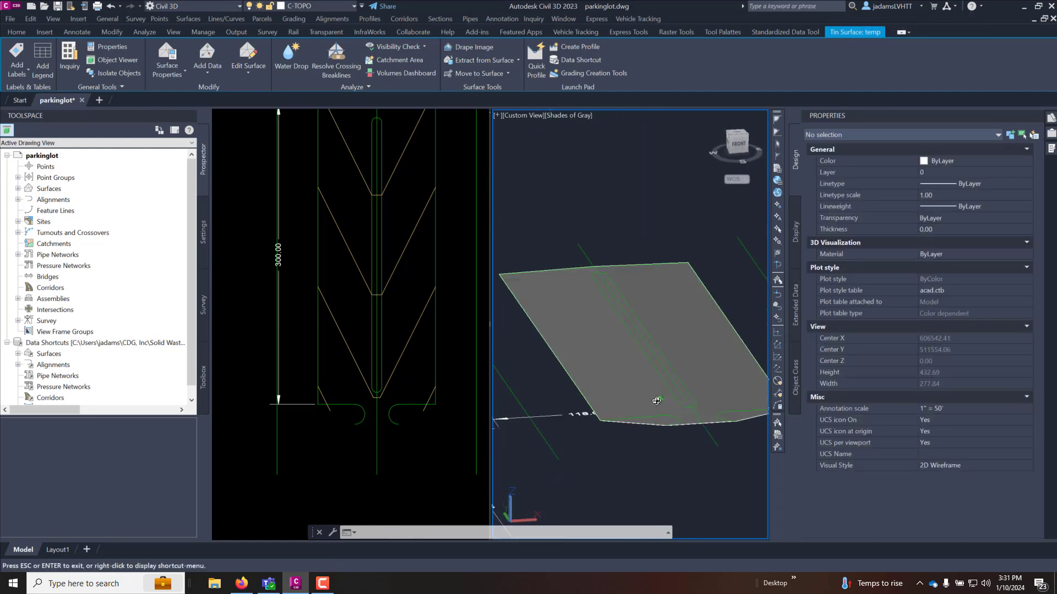
pyautogui.click(660, 397)
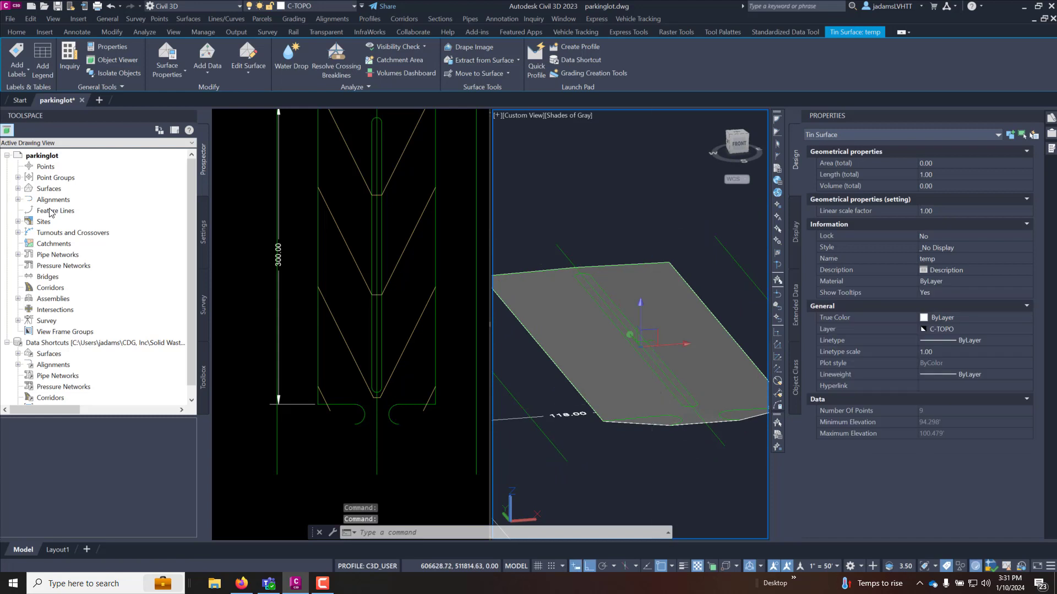
# Select the temp surface from Prospector, restore its CDG Contours 1' and 5' - Exist style, and deselect
pyautogui.click(18, 188)
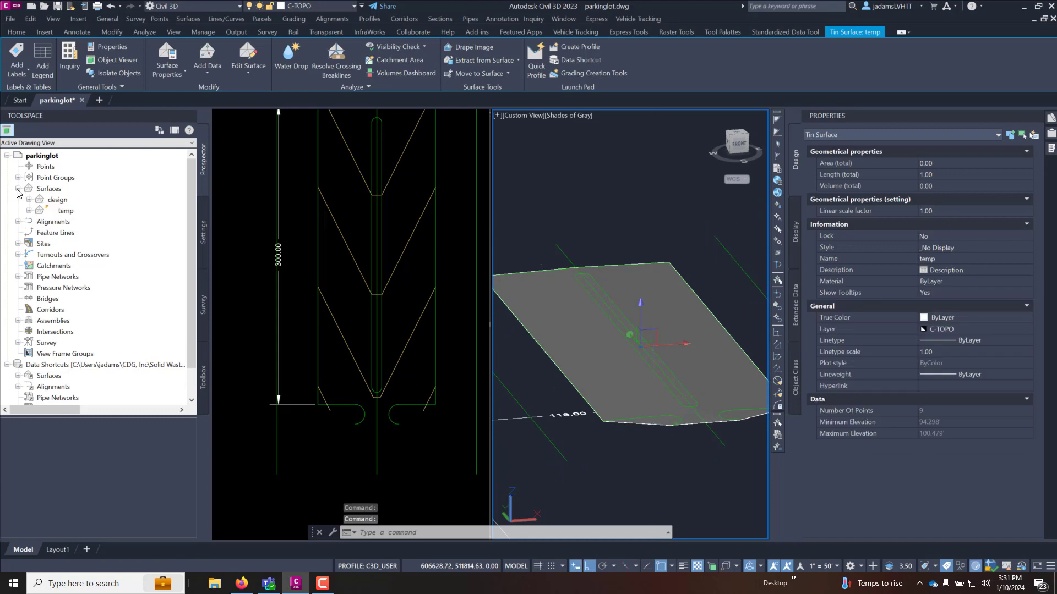
pyautogui.rightClick(64, 211)
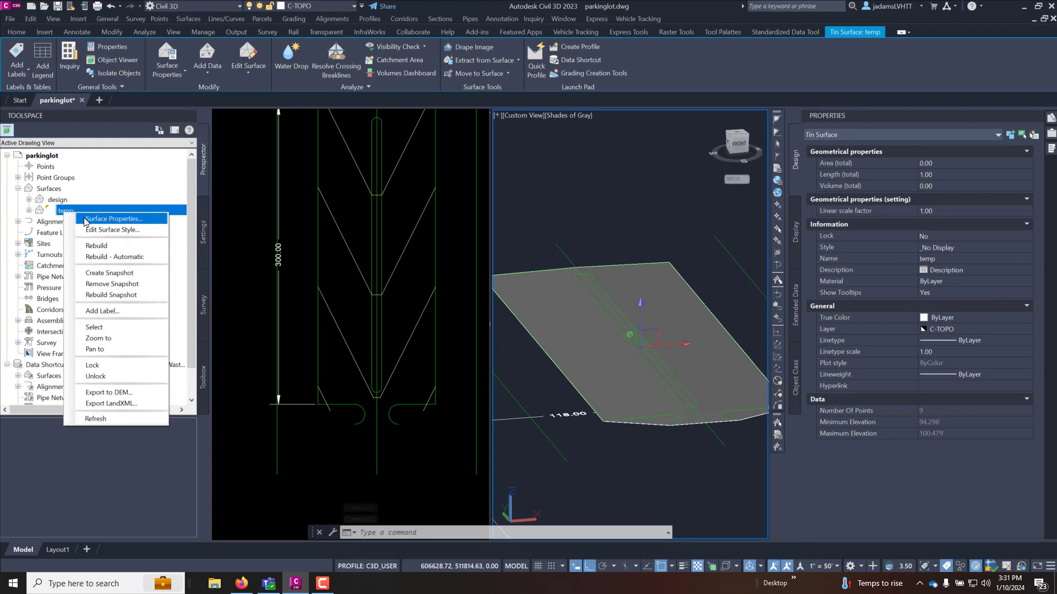
pyautogui.click(95, 327)
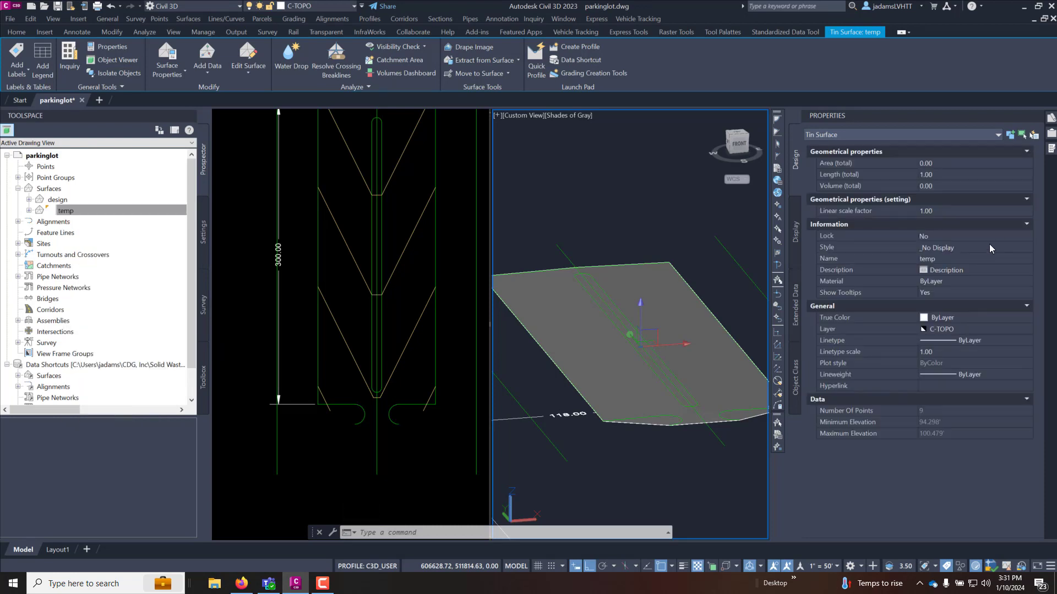
pyautogui.click(991, 249)
pyautogui.click(985, 279)
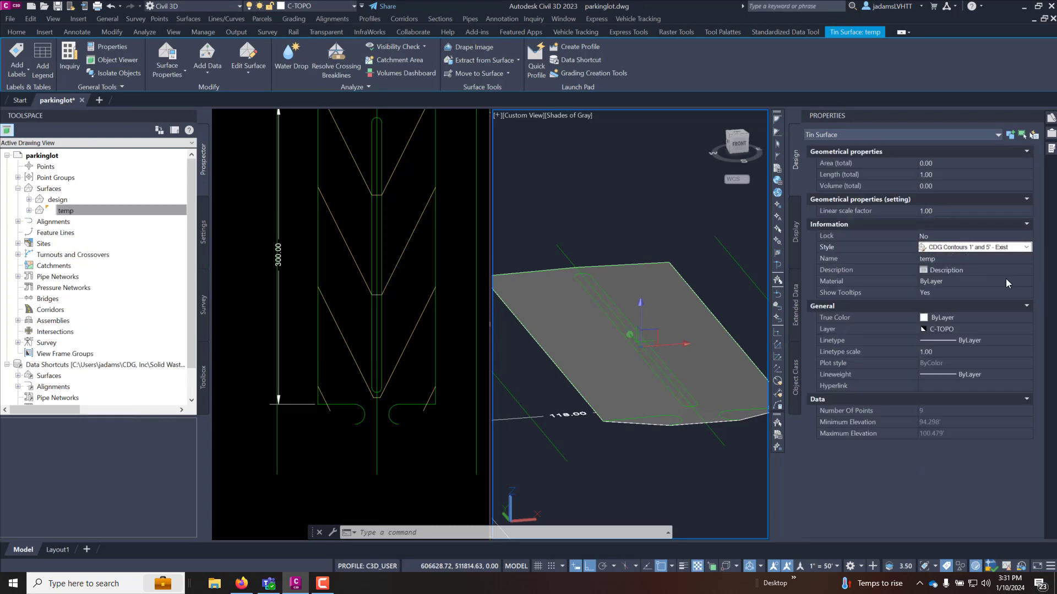
pyautogui.click(655, 484)
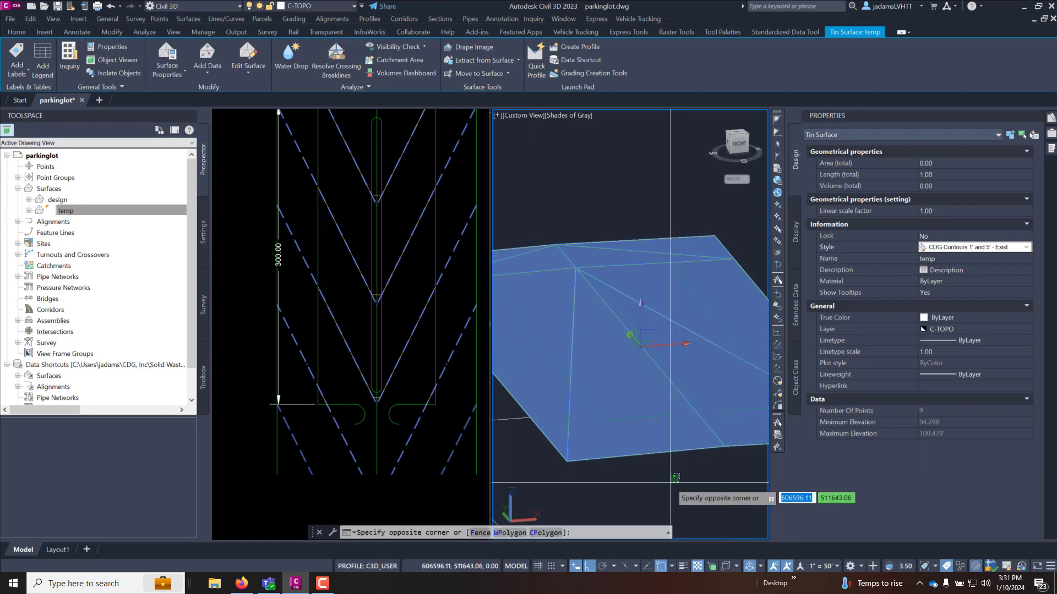
pyautogui.press('Escape')
pyautogui.press('Escape')
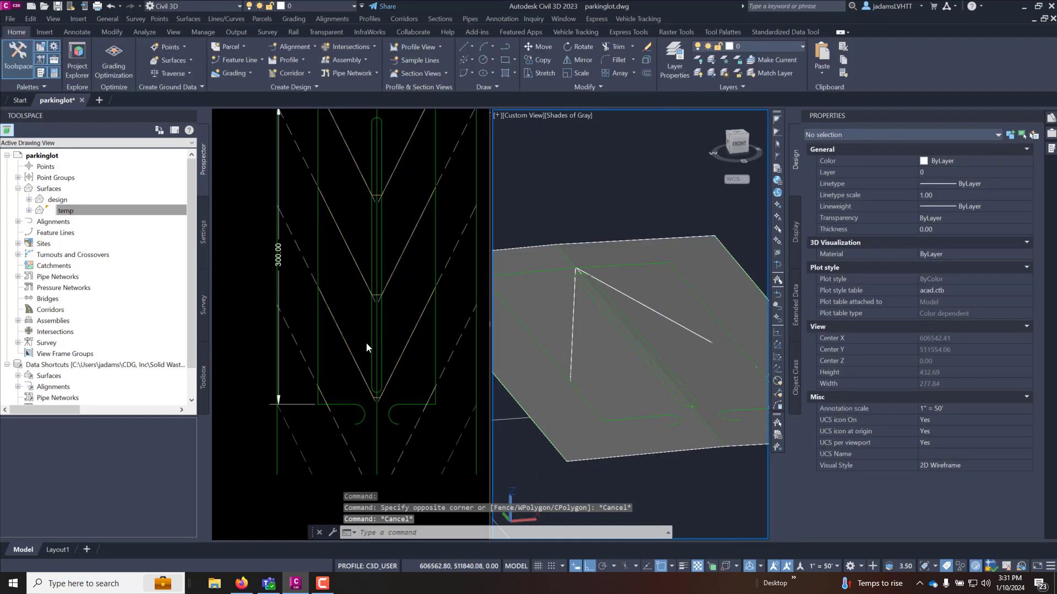
# Activate the top plan view and begin window-selecting the lot feature line
pyautogui.click(364, 343)
pyautogui.click(357, 319)
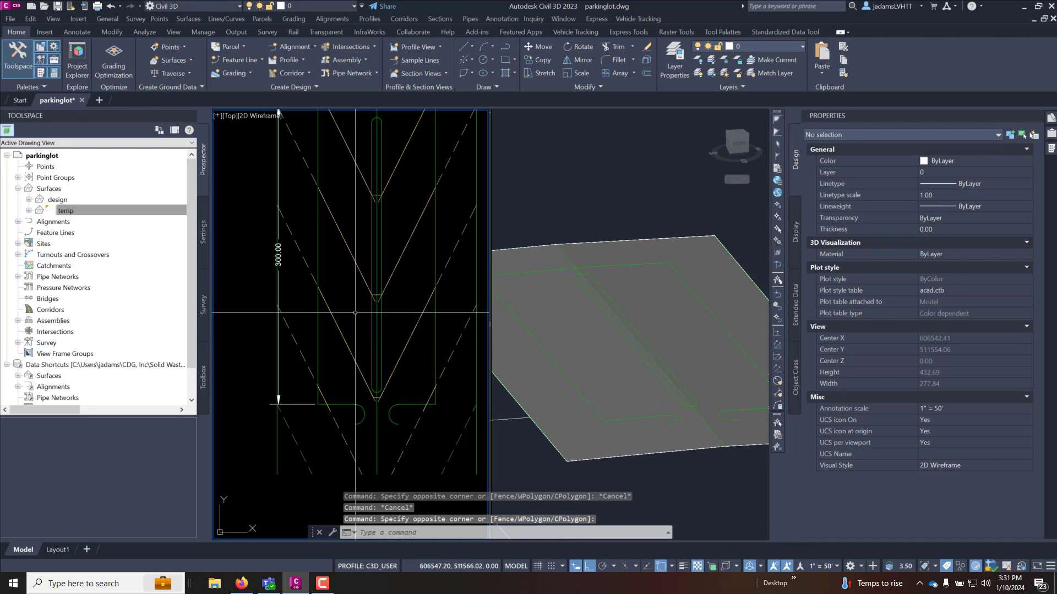
pyautogui.scroll(-2, 355, 313)
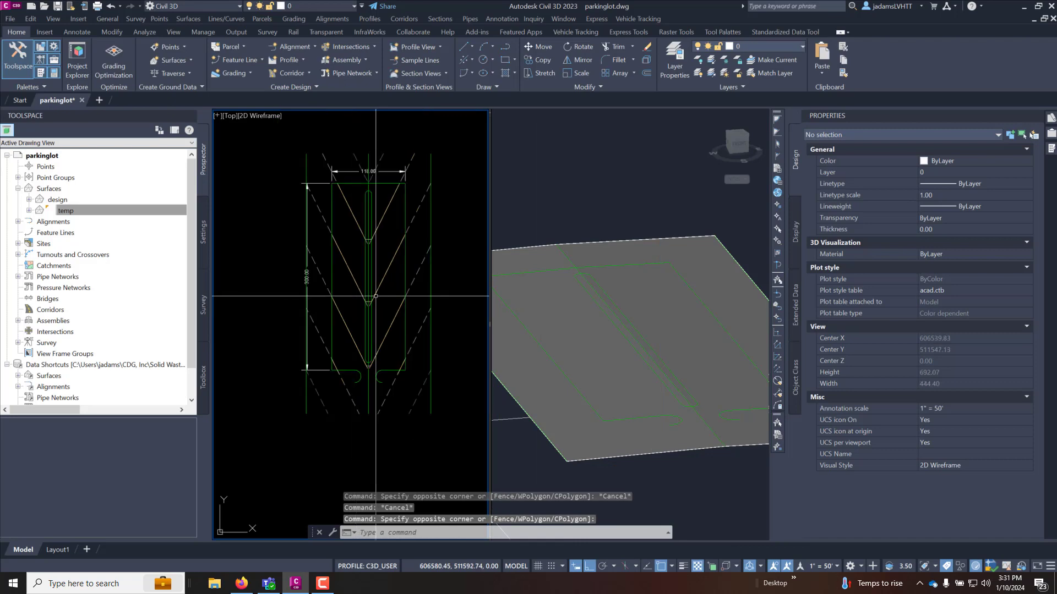
# Review the outer parking feature line's elevations, 95.820' to 100.000' at 0.000' relative to temp, then close the editor
pyautogui.click(410, 200)
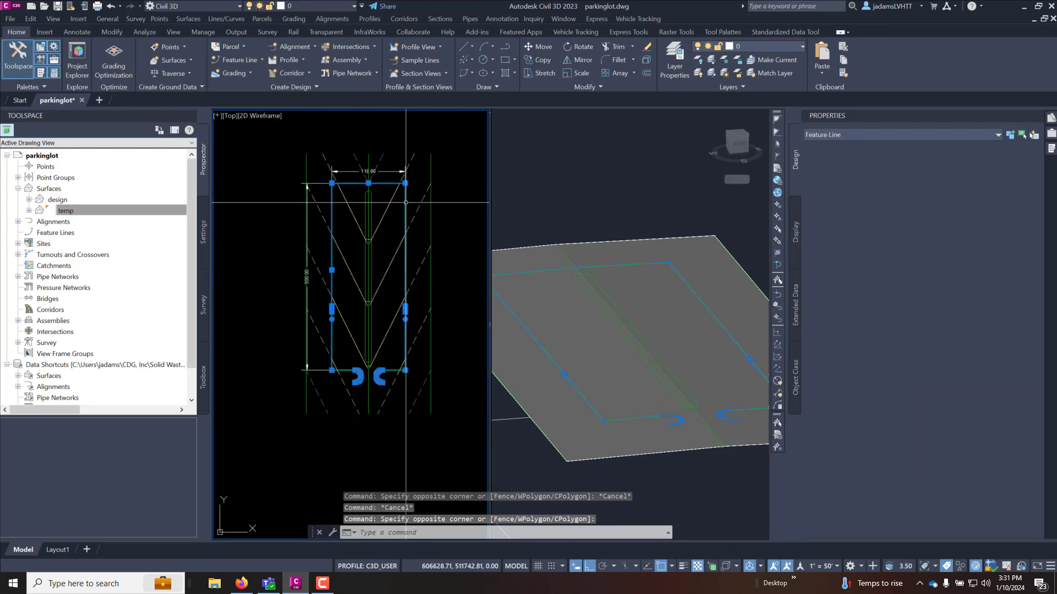
pyautogui.doubleClick(723, 355)
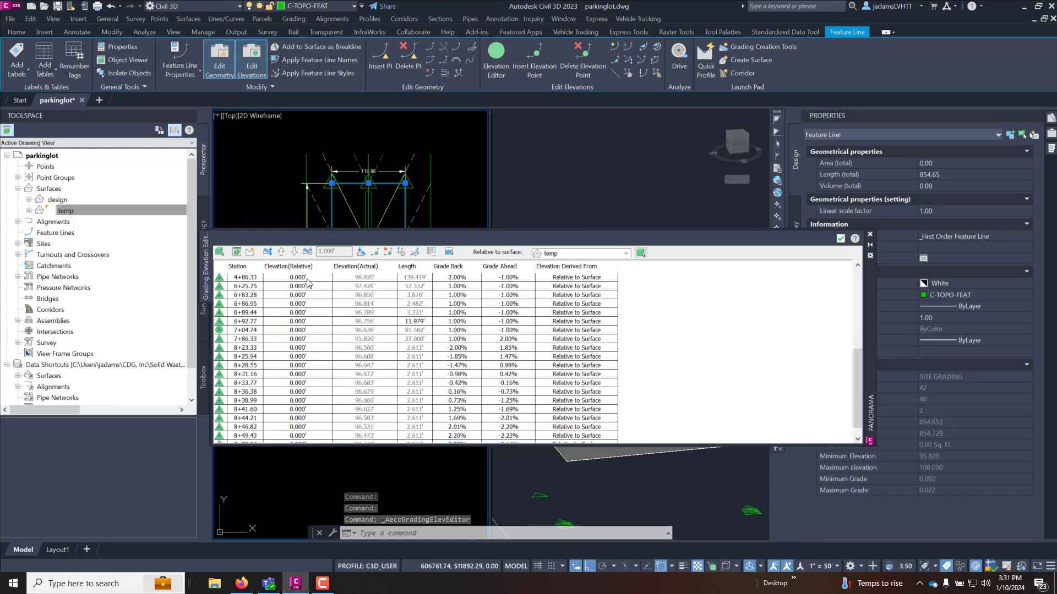
pyautogui.scroll(-1, 290, 397)
pyautogui.scroll(6, 302, 374)
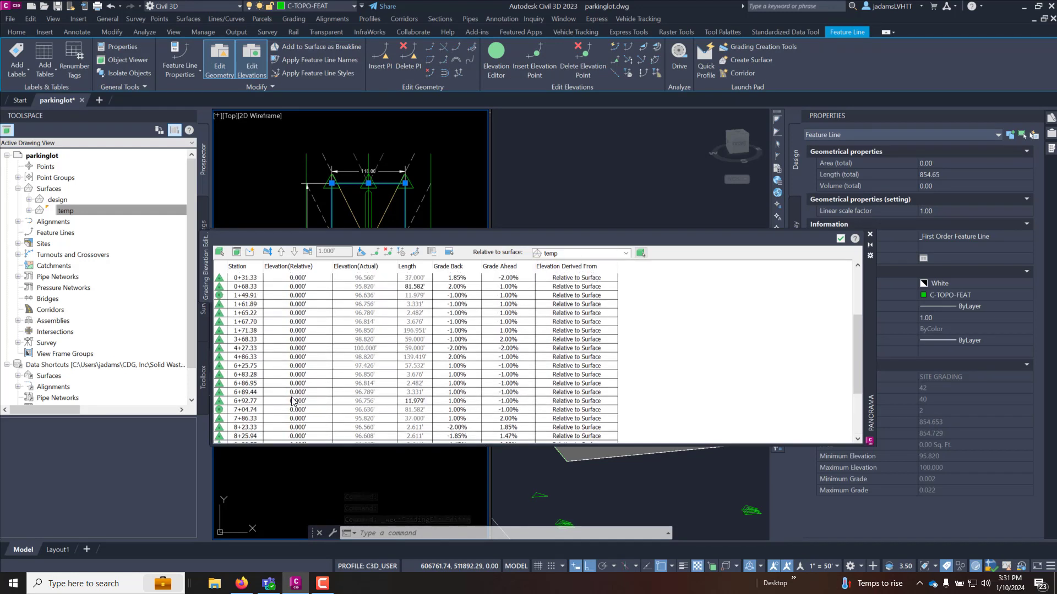
pyautogui.scroll(-5, 315, 336)
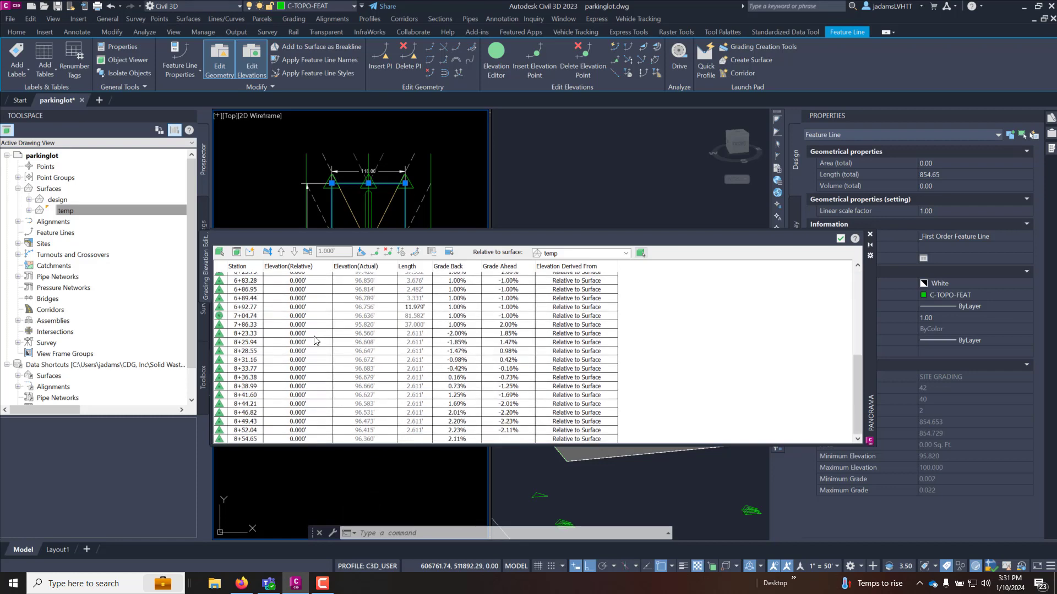
pyautogui.click(841, 239)
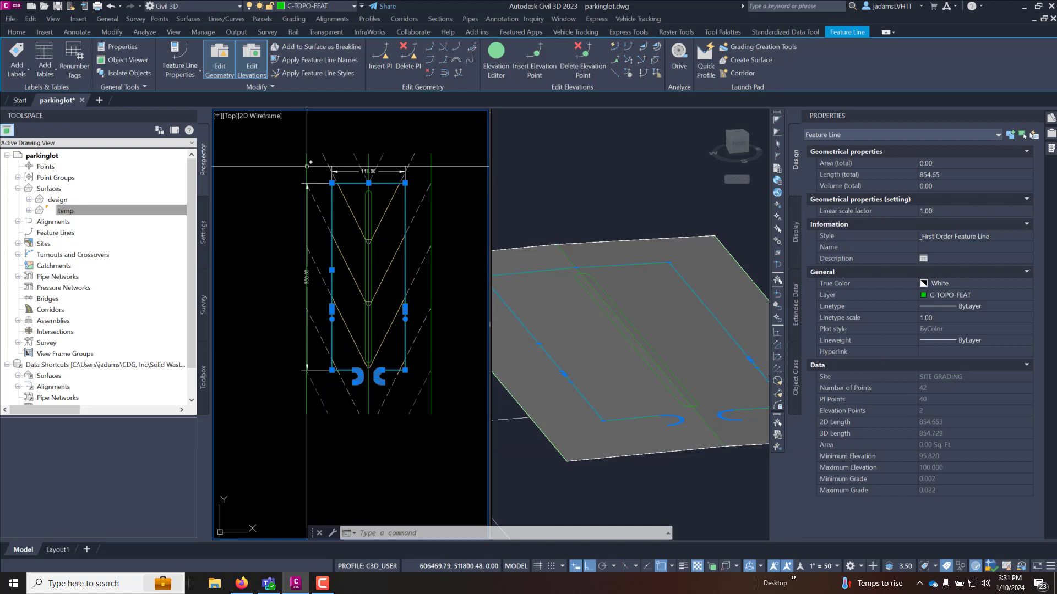
pyautogui.press('Escape')
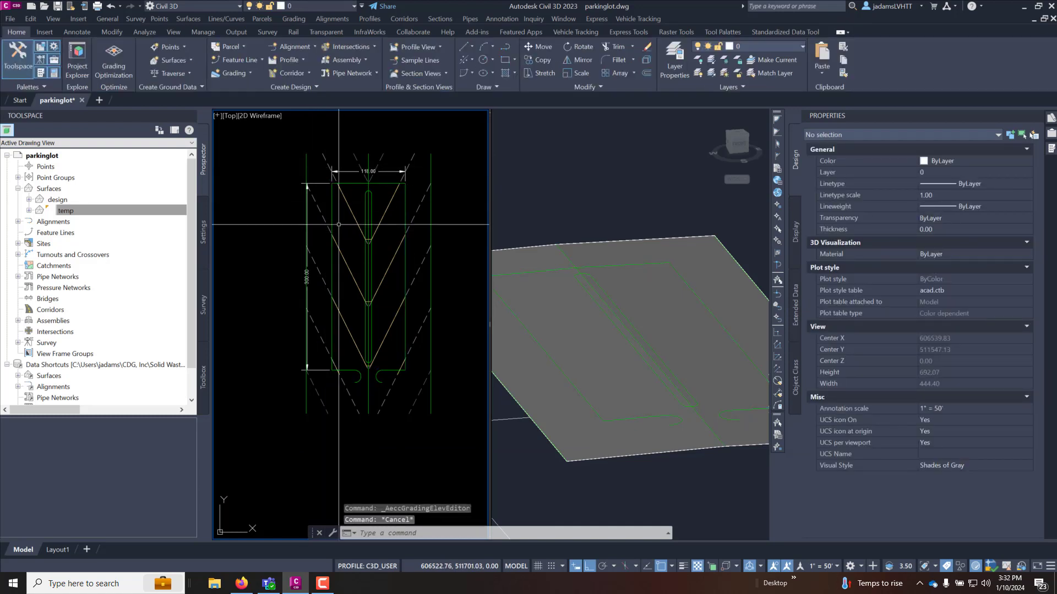
# Raise all three elevations of the left-edge temp feature line by 1.000' in the Elevation Editor
pyautogui.click(306, 182)
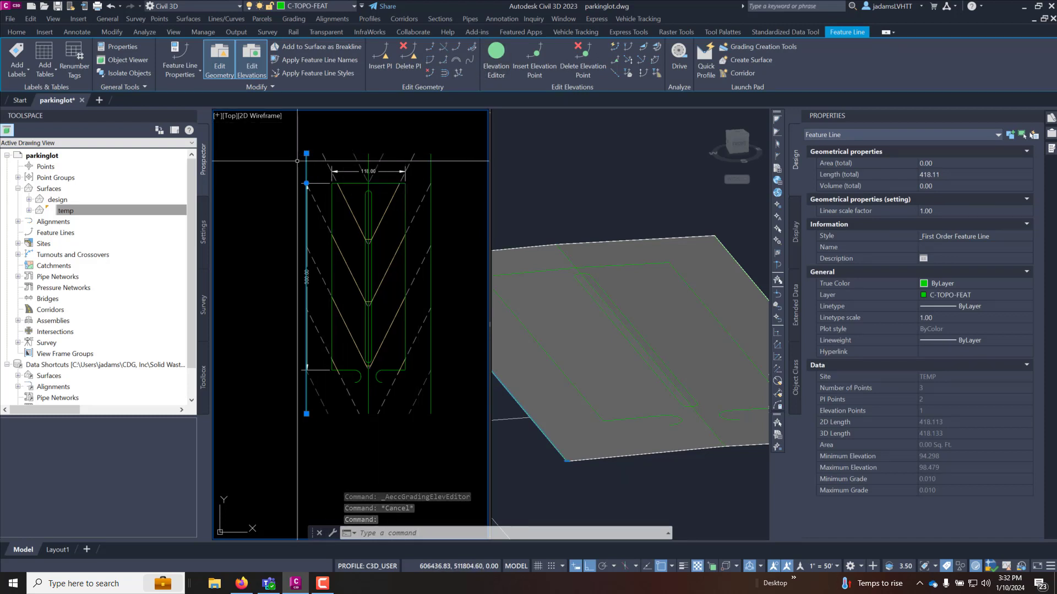
pyautogui.click(501, 58)
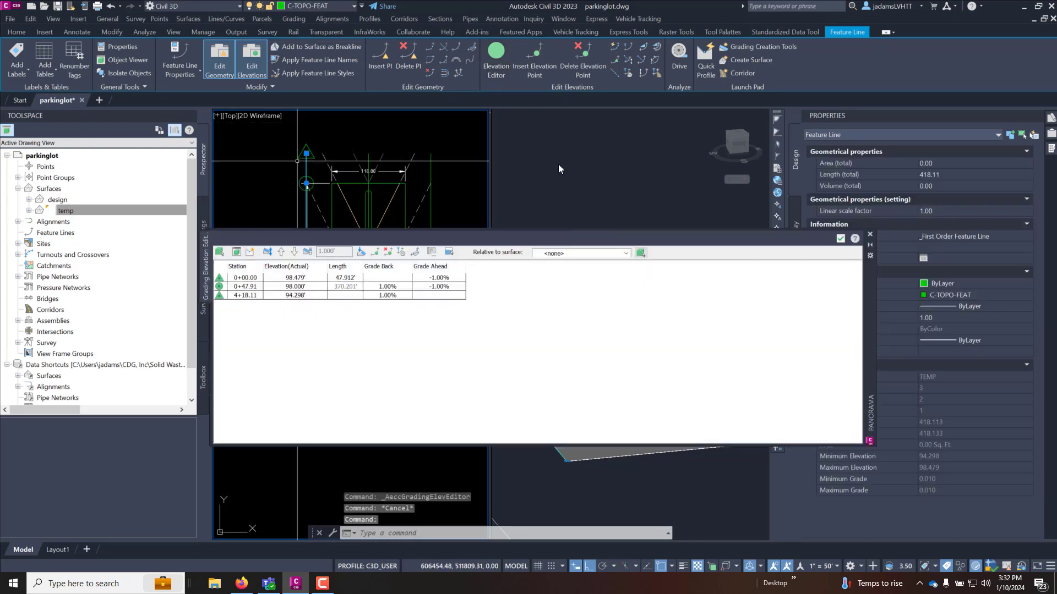
pyautogui.click(280, 252)
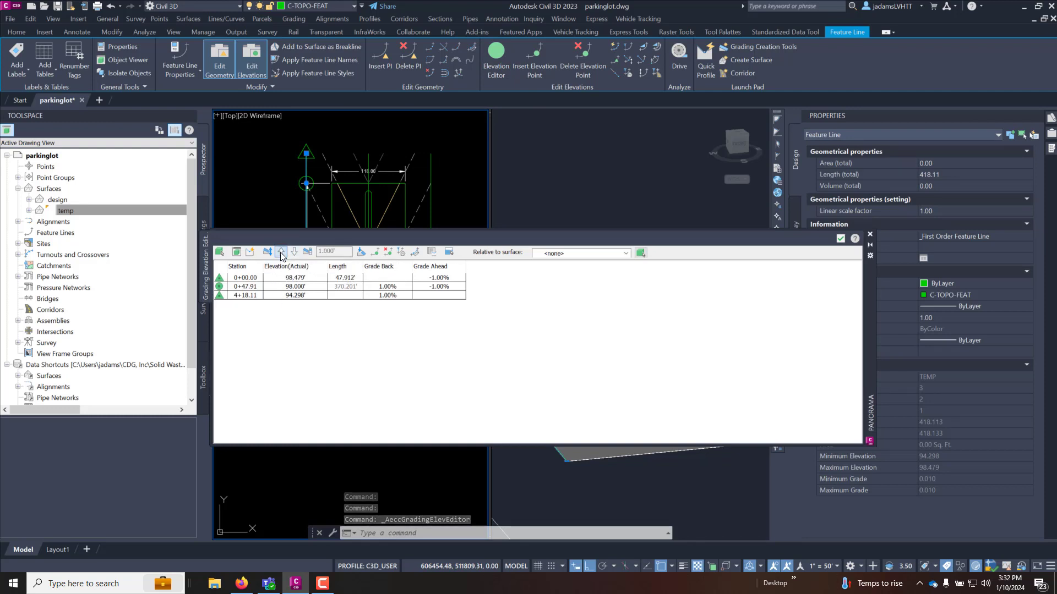
pyautogui.click(841, 238)
# Rebuild the temp surface and the design surface, then select the parking lot rectangle feature lines
pyautogui.rightClick(76, 216)
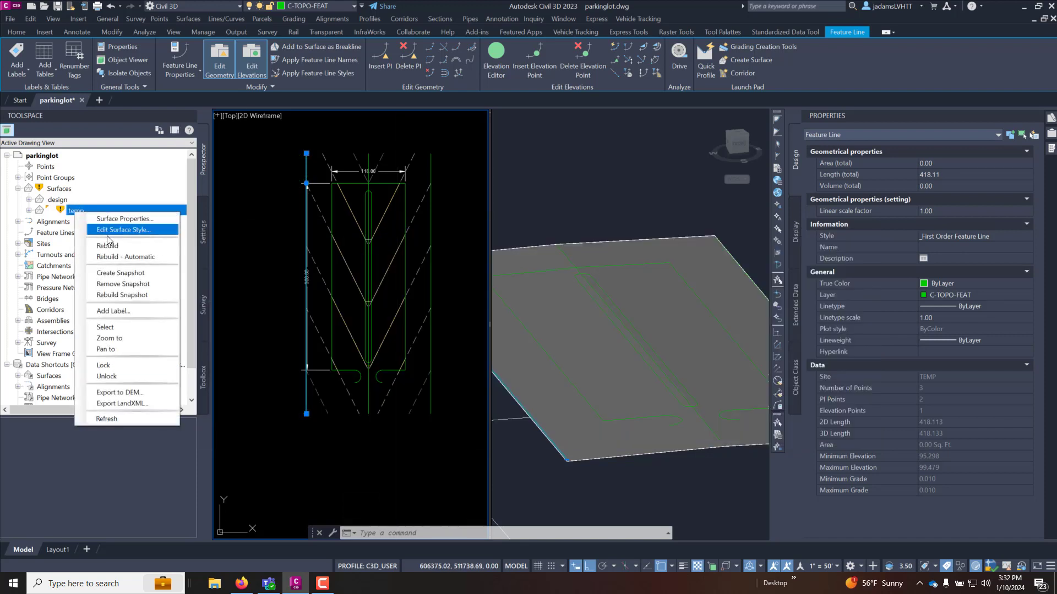
pyautogui.click(93, 246)
pyautogui.rightClick(61, 203)
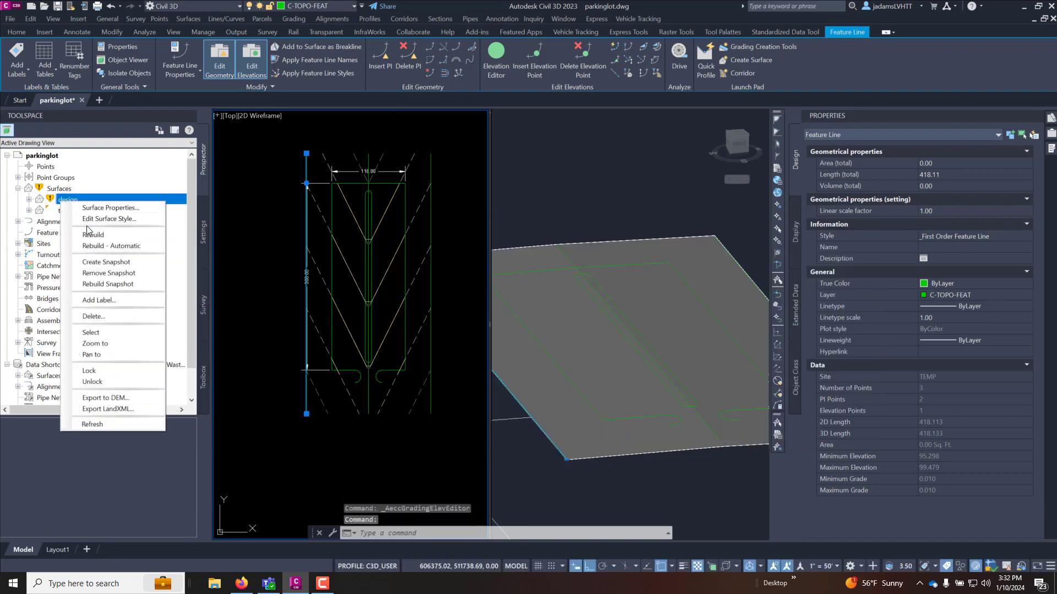
pyautogui.click(90, 235)
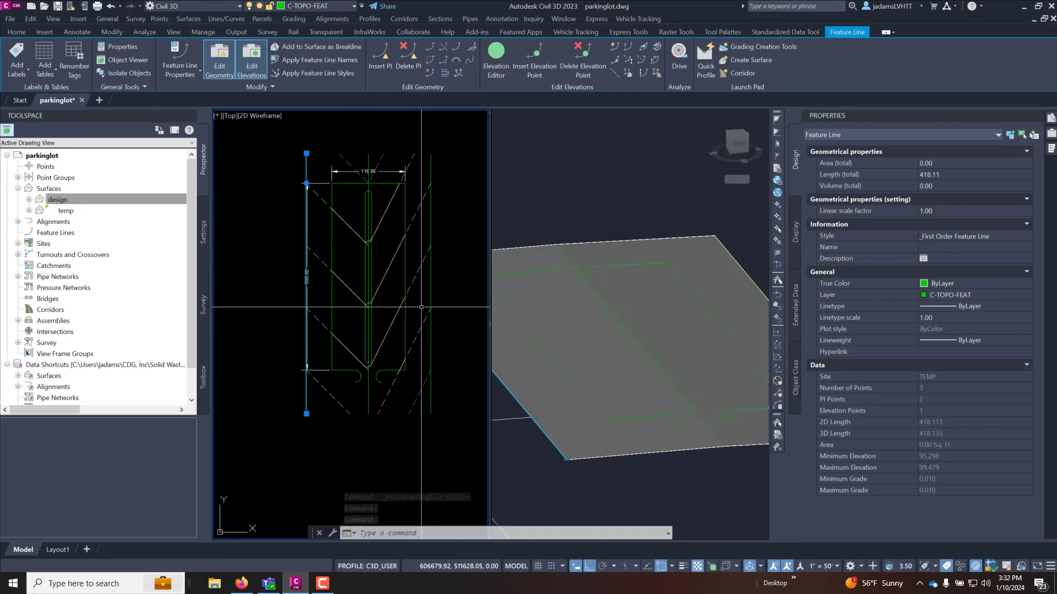
pyautogui.click(331, 370)
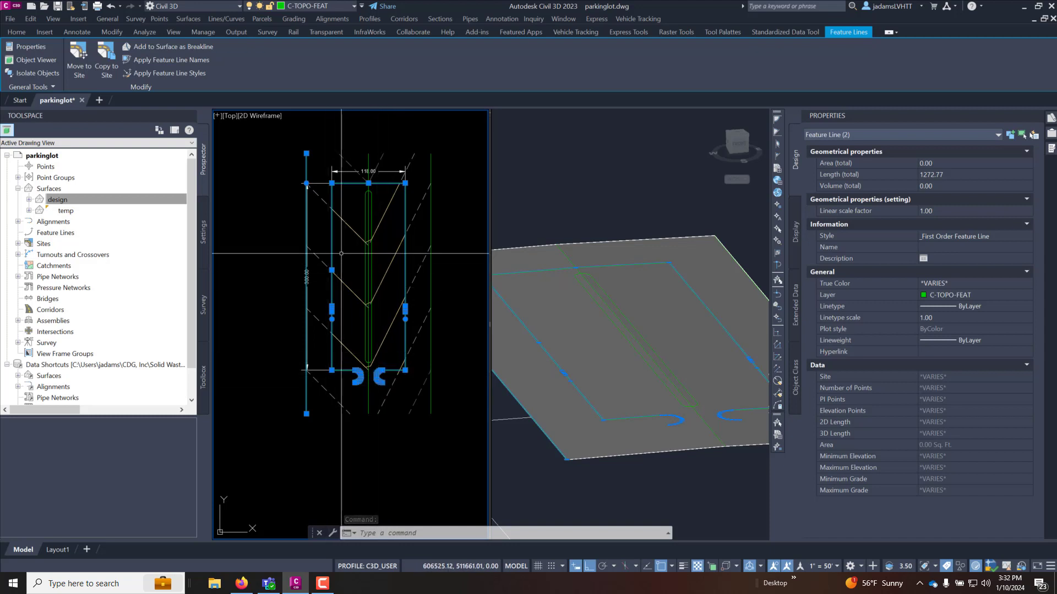
pyautogui.press('Escape')
pyautogui.press('Escape')
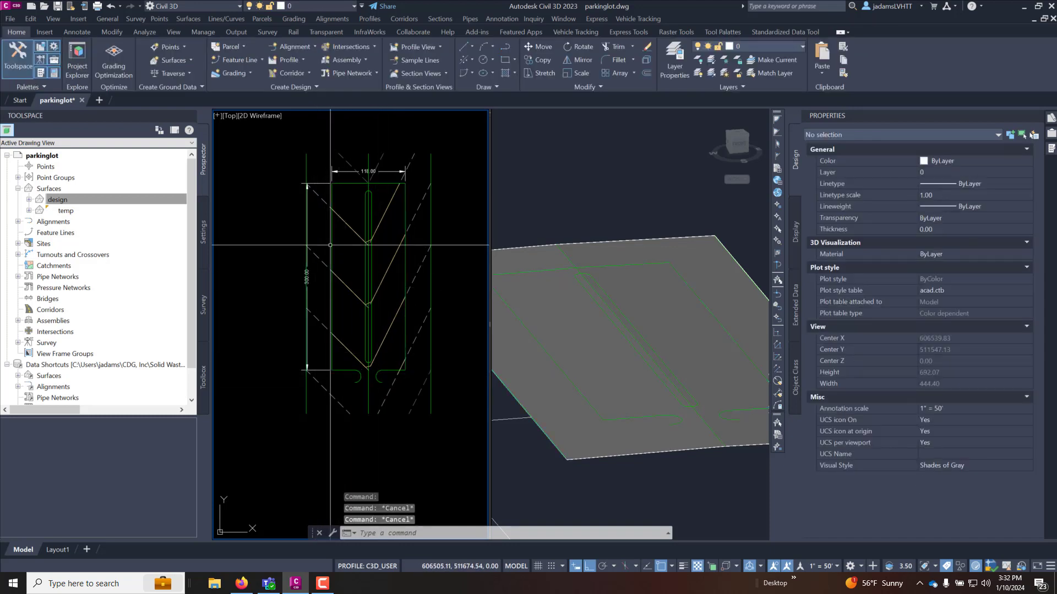
pyautogui.click(331, 253)
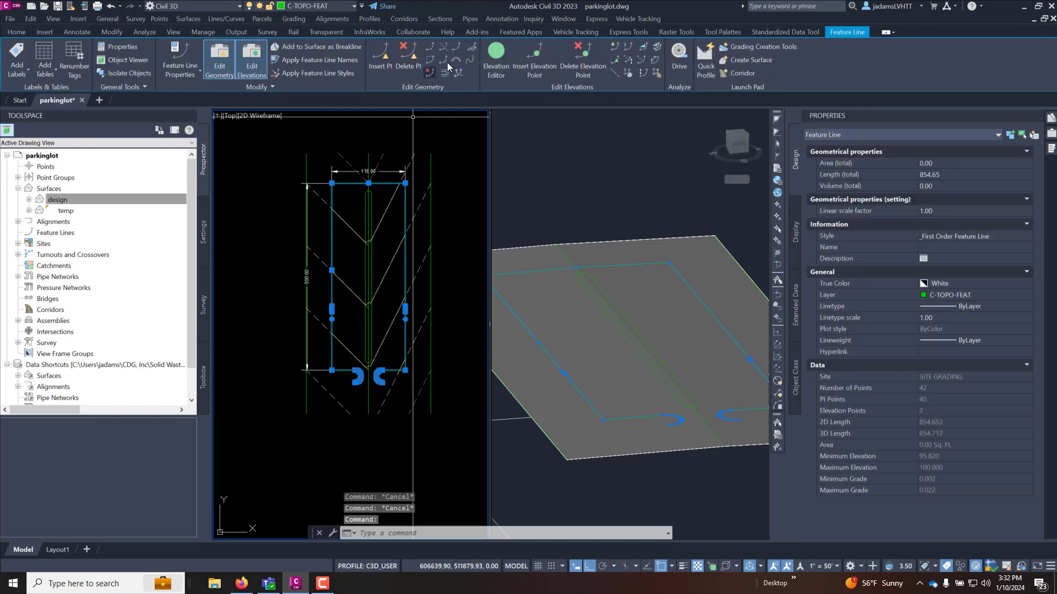
pyautogui.click(497, 65)
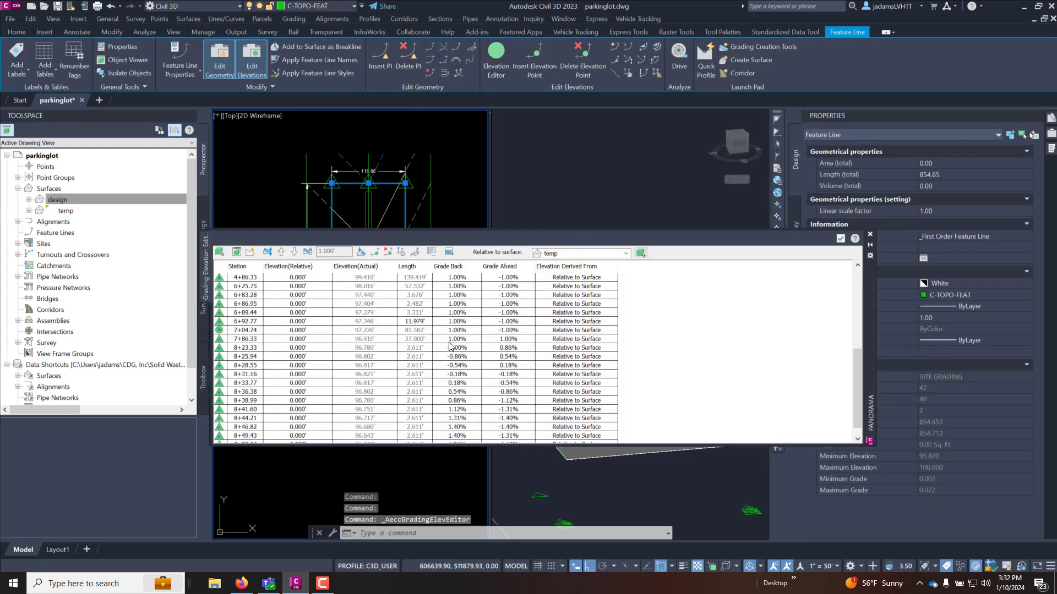
pyautogui.click(869, 235)
pyautogui.press('Escape')
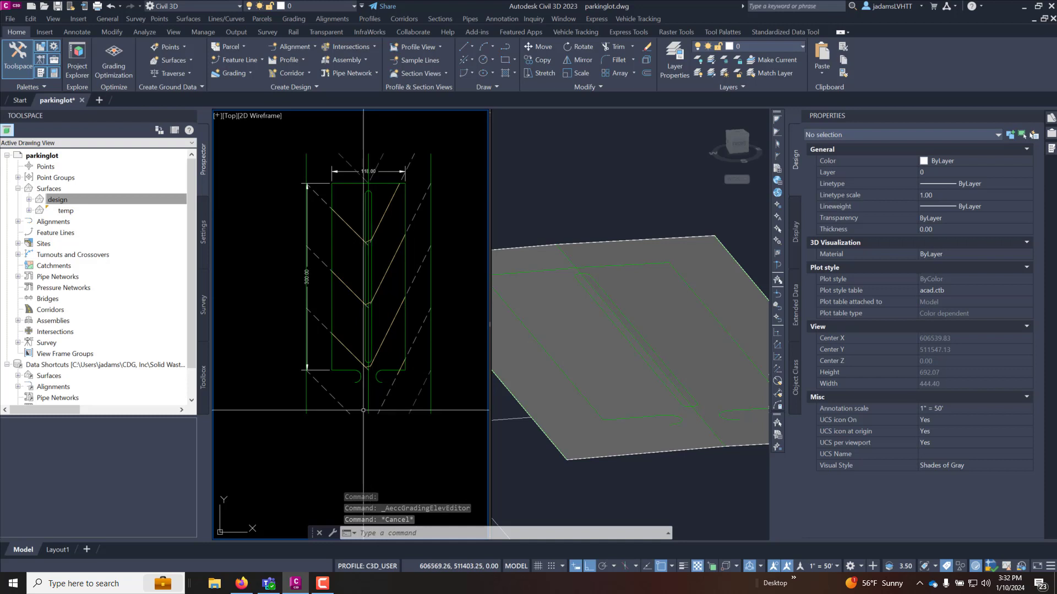
pyautogui.scroll(2, 380, 370)
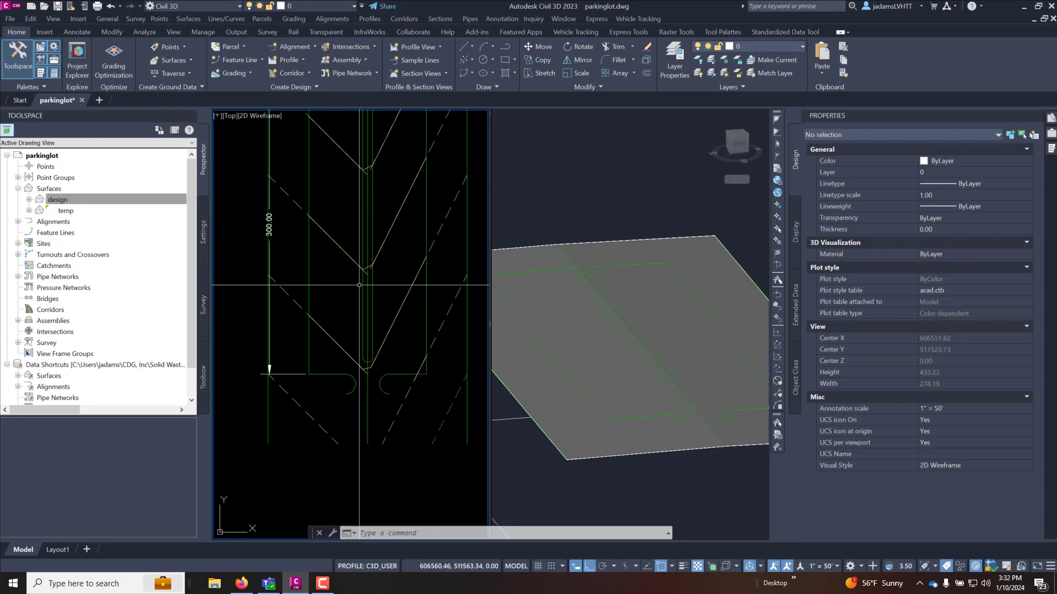
pyautogui.scroll(2, 388, 379)
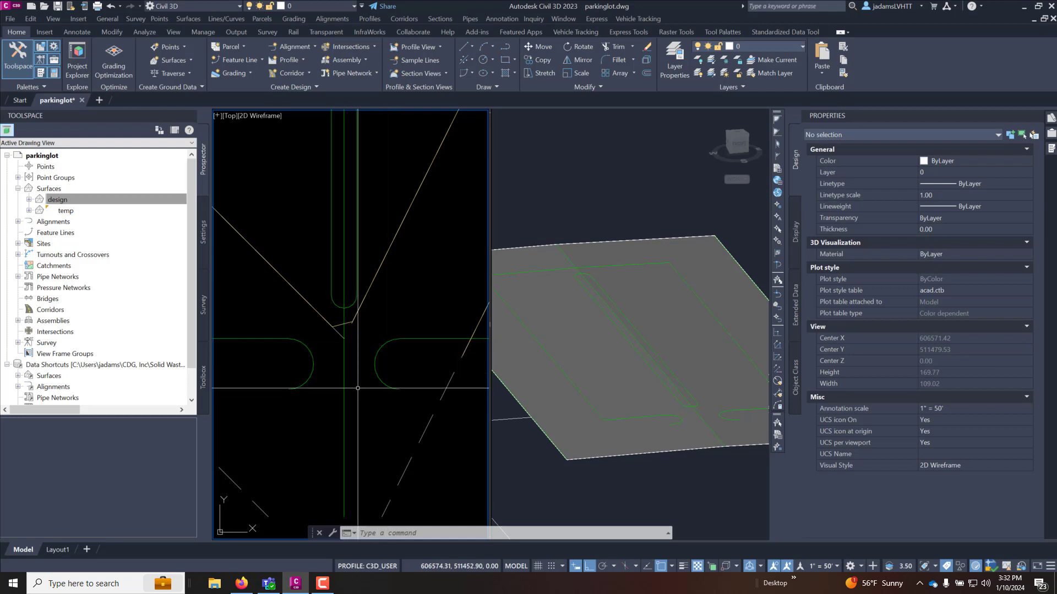
pyautogui.scroll(-3, 355, 369)
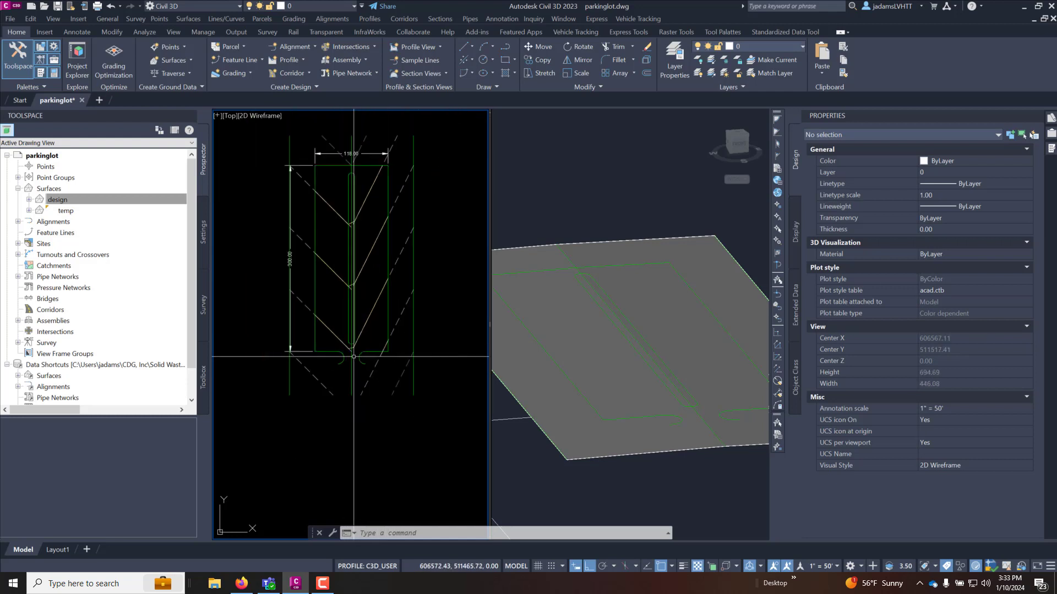
pyautogui.moveTo(368, 259); pyautogui.dragTo(387, 290, button='middle')
pyautogui.scroll(2, 387, 290)
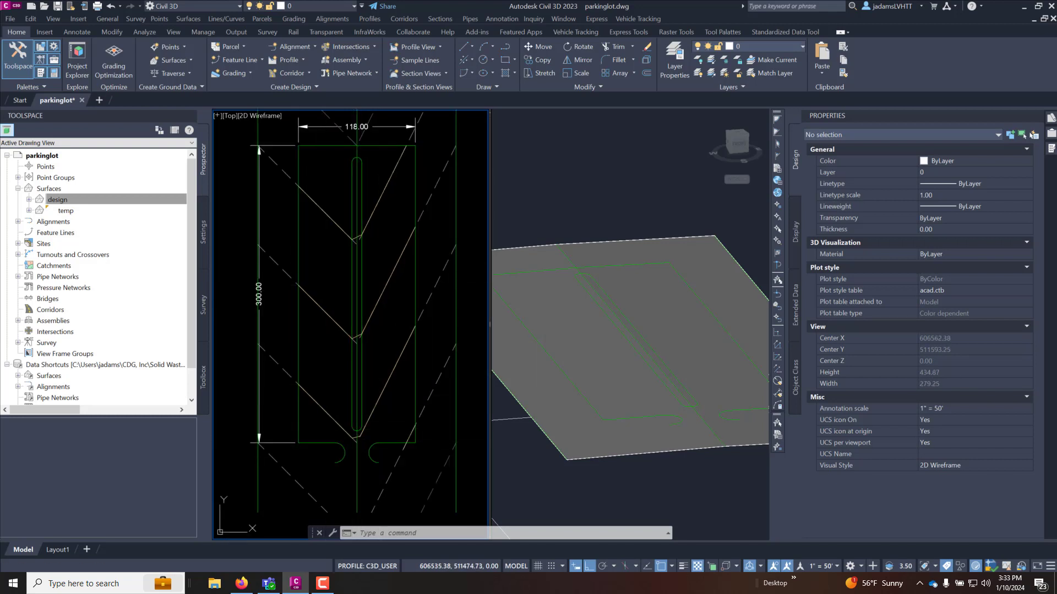
pyautogui.click(415, 352)
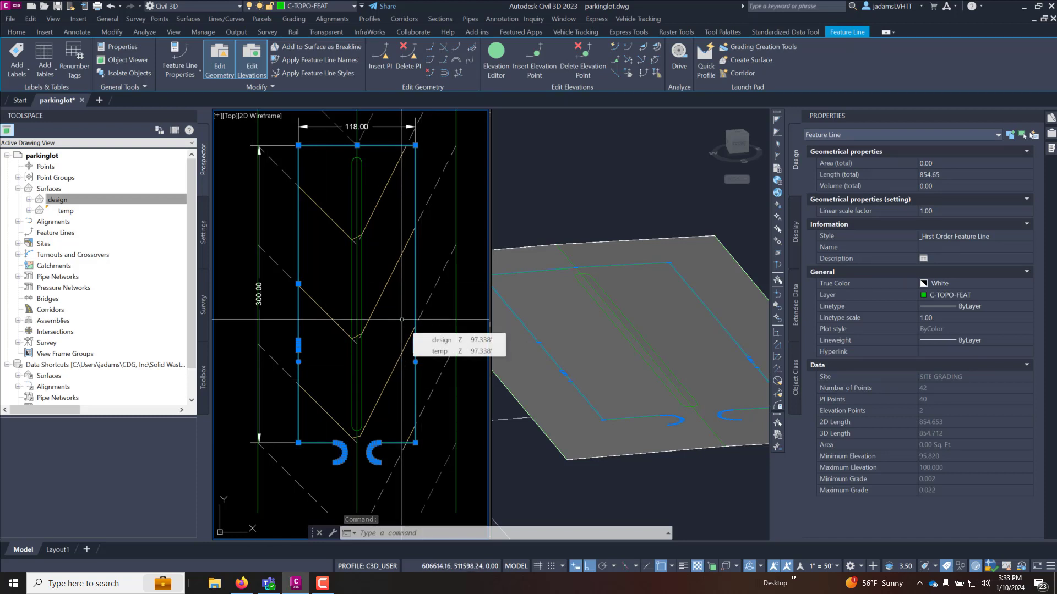
pyautogui.press('Escape')
pyautogui.press('Escape')
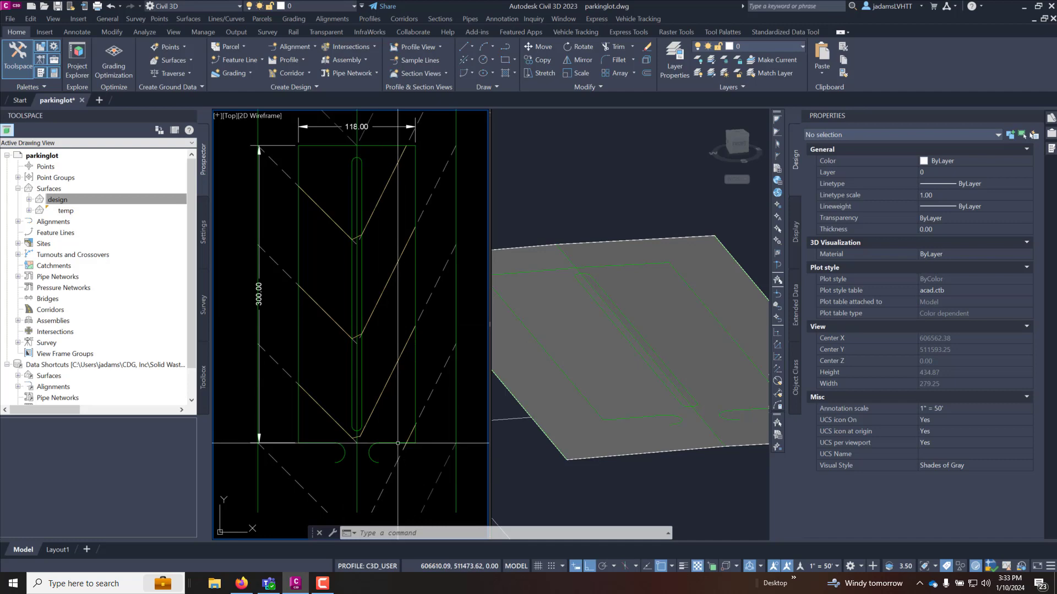
pyautogui.click(415, 384)
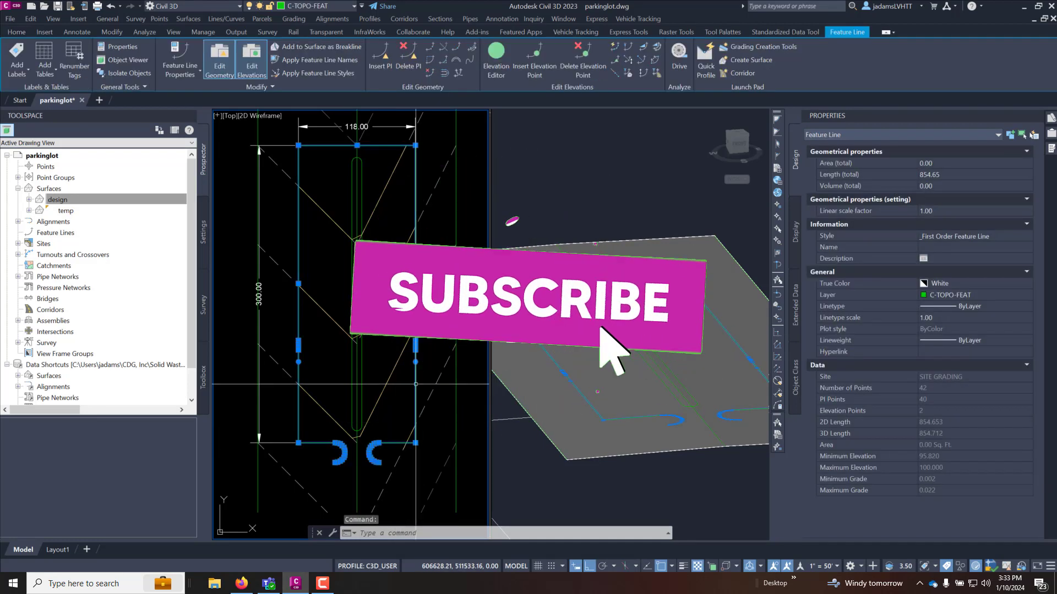
pyautogui.press('Escape')
pyautogui.press('Escape')
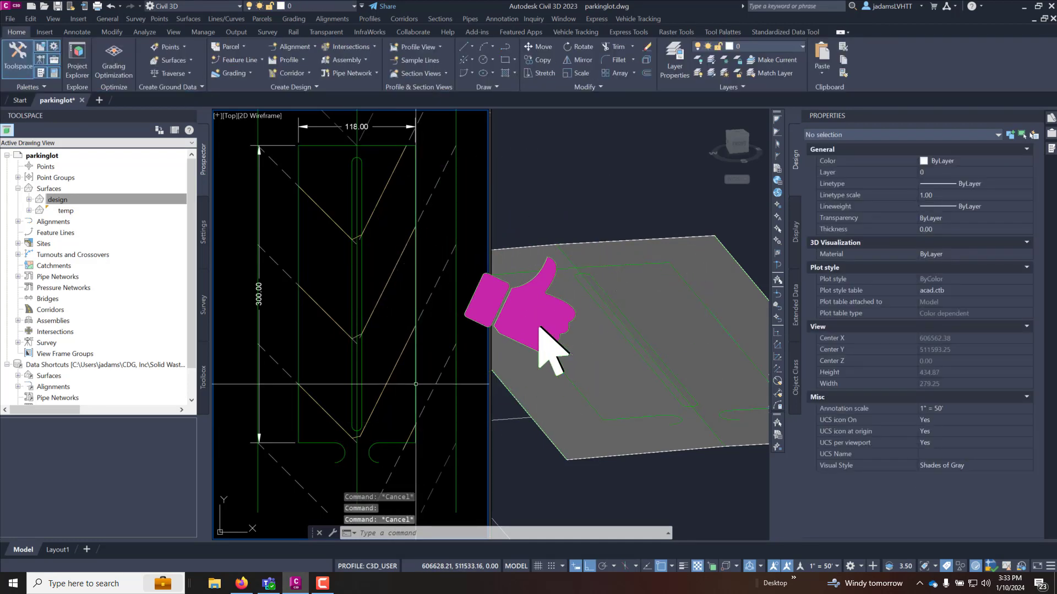